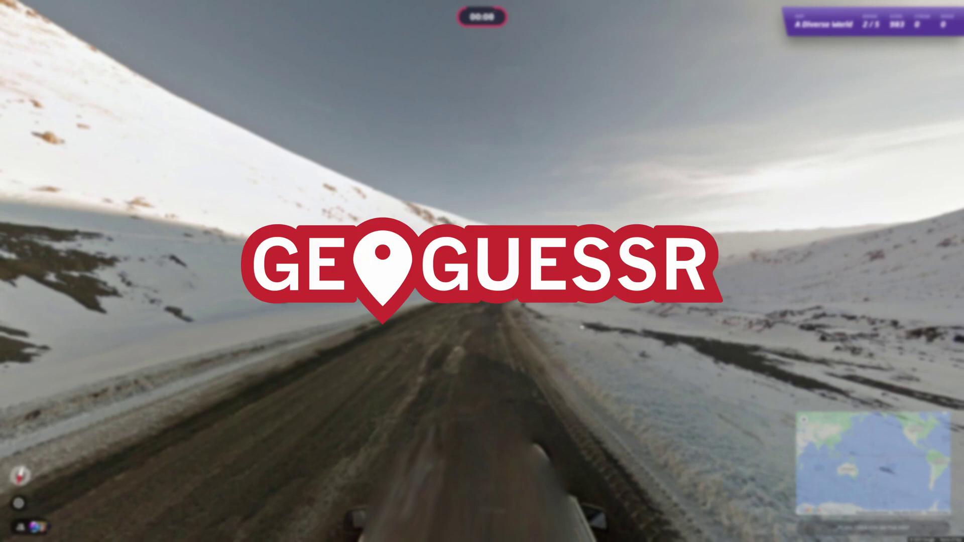
# - Zoom the minimap into Central Asia and drop a guess pin over Kyrgyzstan
pyautogui.moveTo(686, 374)
pyautogui.scroll(2, 717, 308)
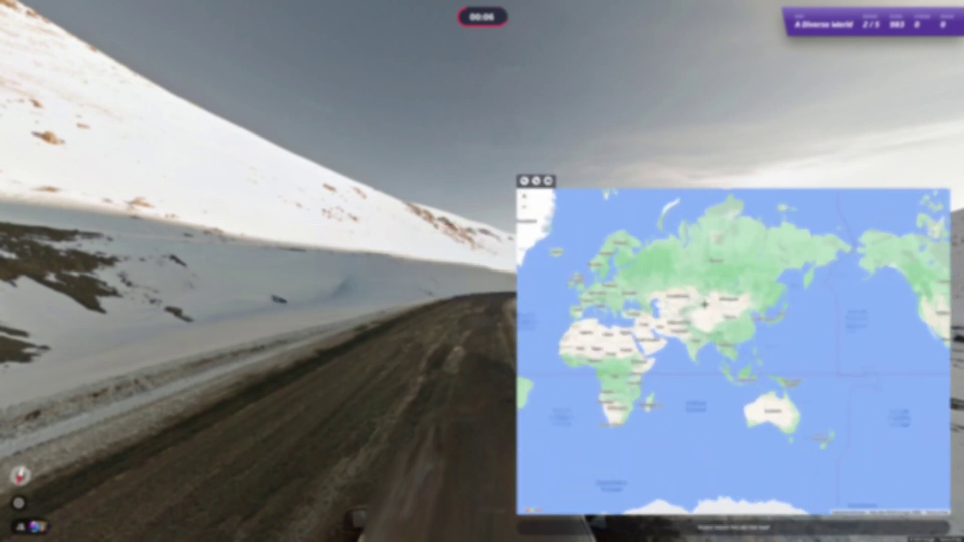
pyautogui.scroll(4, 648, 309)
pyautogui.click(685, 305)
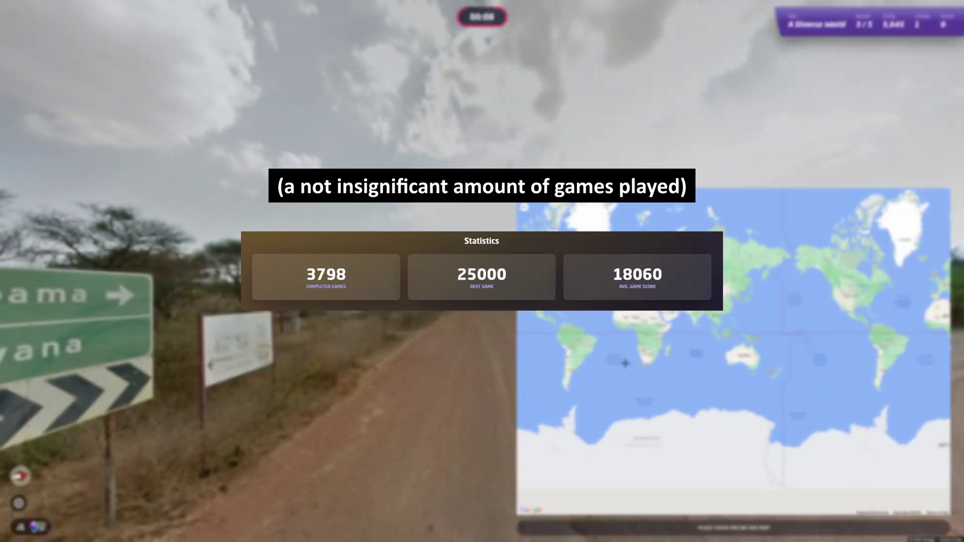
pyautogui.scroll(4, 643, 362)
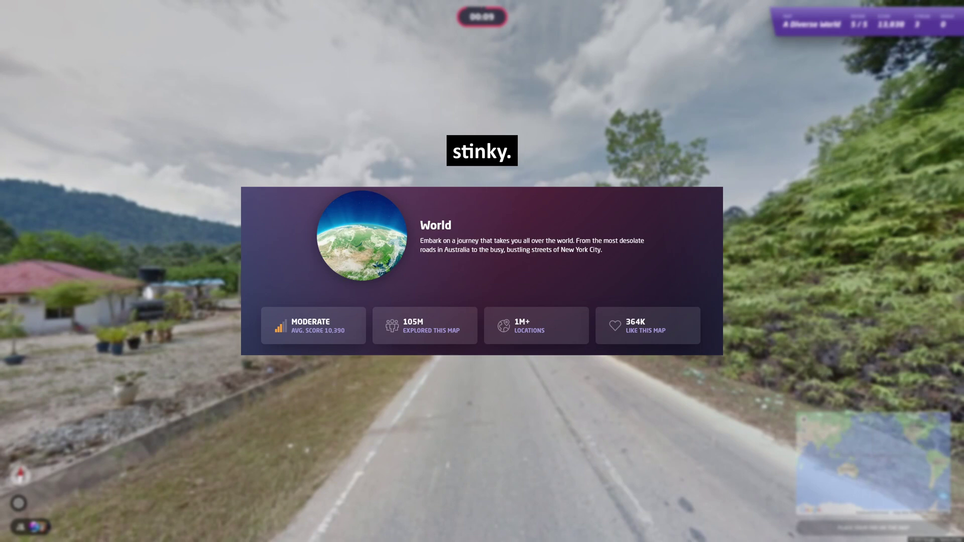
# - Finish the game with a Malay Peninsula guess and start a new A Diverse World game
pyautogui.moveTo(875, 469)
pyautogui.scroll(8, 696, 338)
pyautogui.scroll(2, 638, 336)
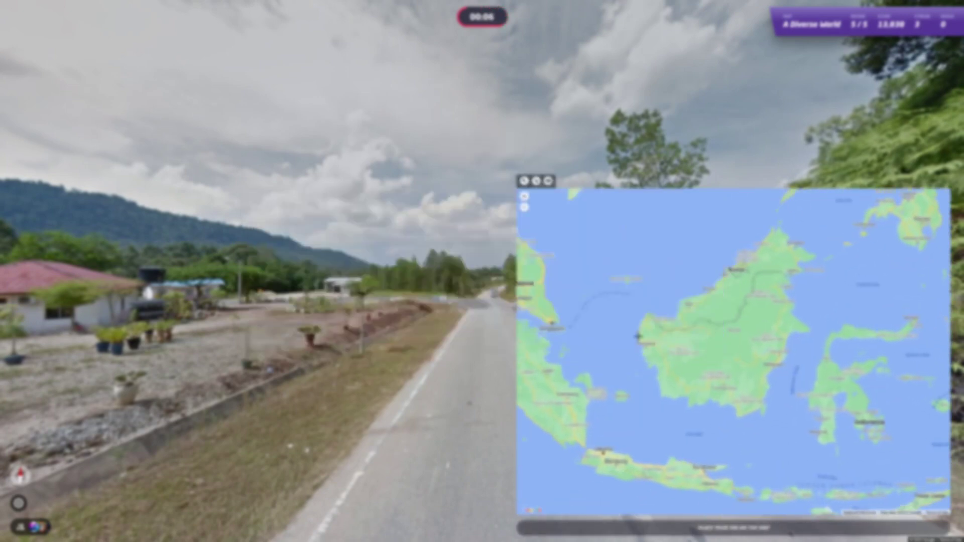
pyautogui.click(536, 297)
pyautogui.press('space')
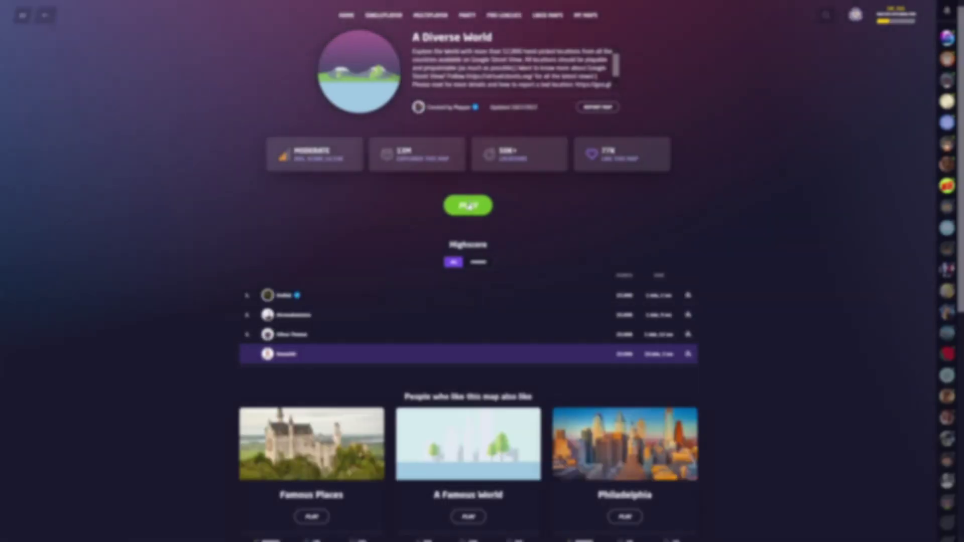
pyautogui.click(468, 206)
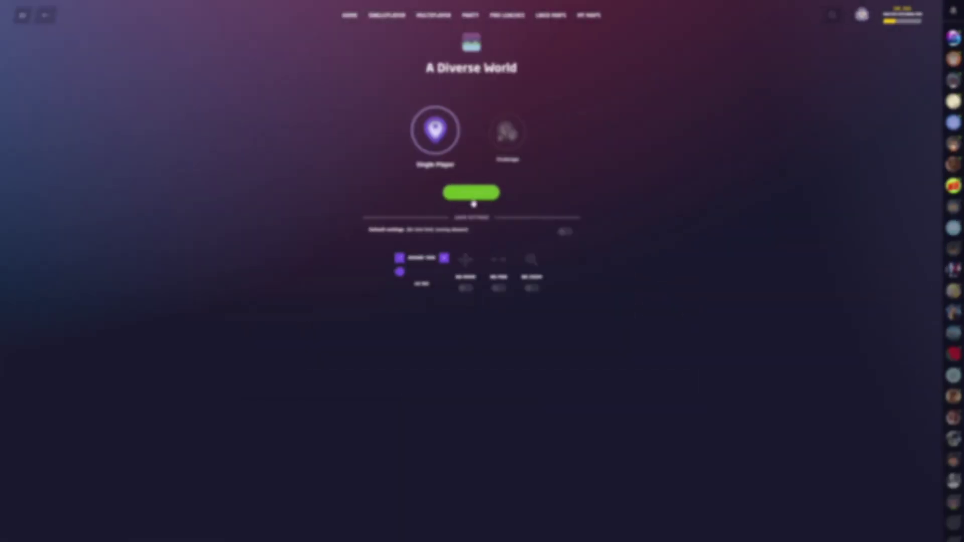
pyautogui.click(473, 200)
# - Guess the new game's first round on the zoomed map and move to the next round
pyautogui.moveTo(595, 314)
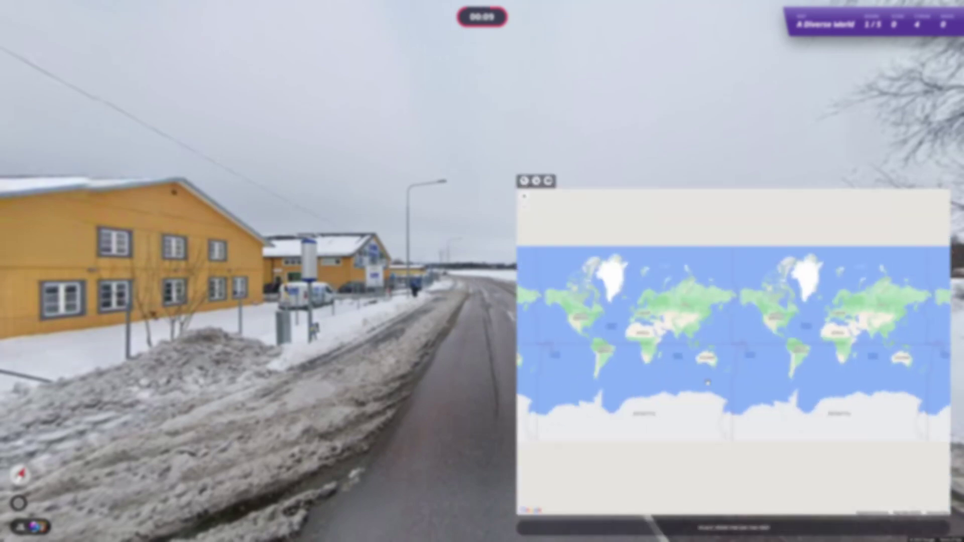
pyautogui.scroll(2, 663, 329)
pyautogui.scroll(4, 703, 302)
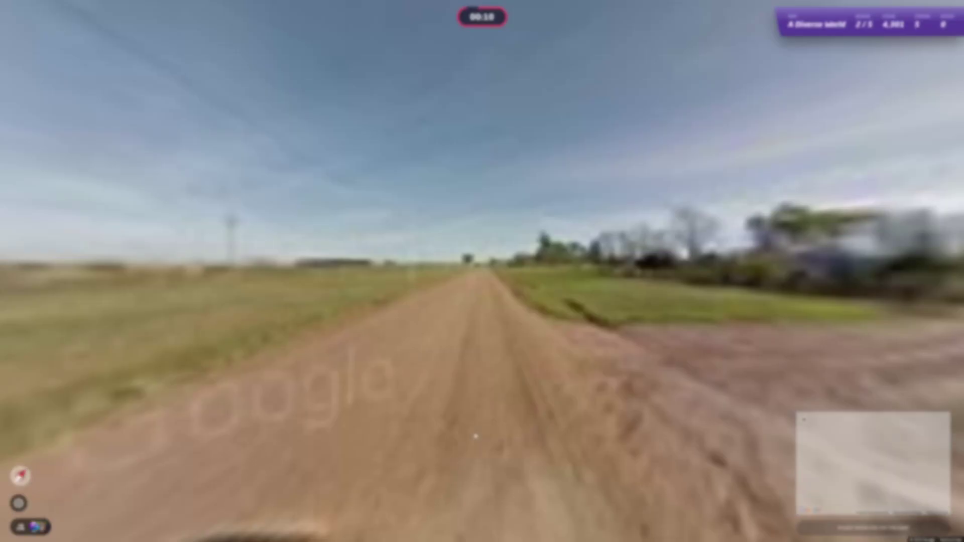
pyautogui.moveTo(592, 370)
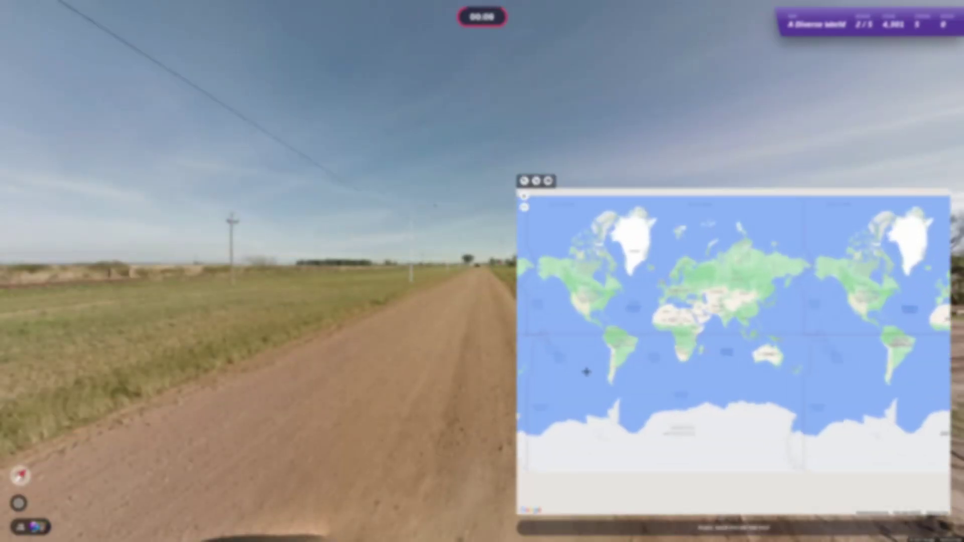
pyautogui.scroll(2, 629, 367)
pyautogui.click(657, 328)
pyautogui.press('space')
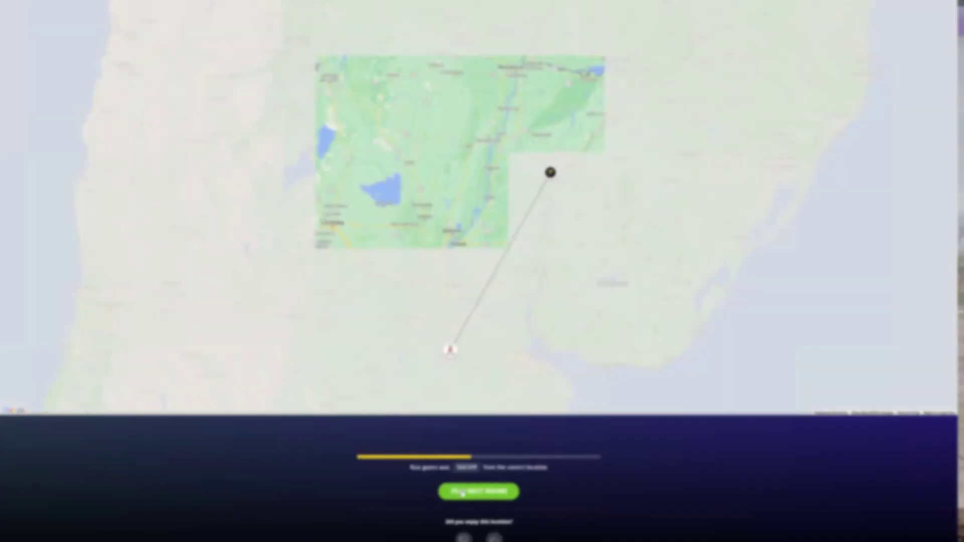
pyautogui.press('space')
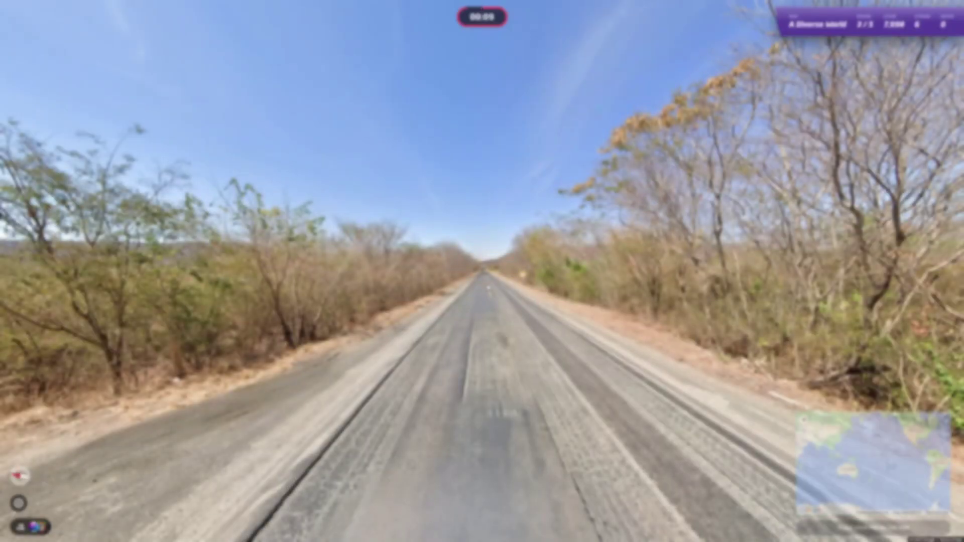
# - Guess eastern Brazil for the next two rounds and continue
pyautogui.moveTo(570, 308)
pyautogui.scroll(3, 653, 373)
pyautogui.click(635, 376)
pyautogui.press('space')
pyautogui.press('space')
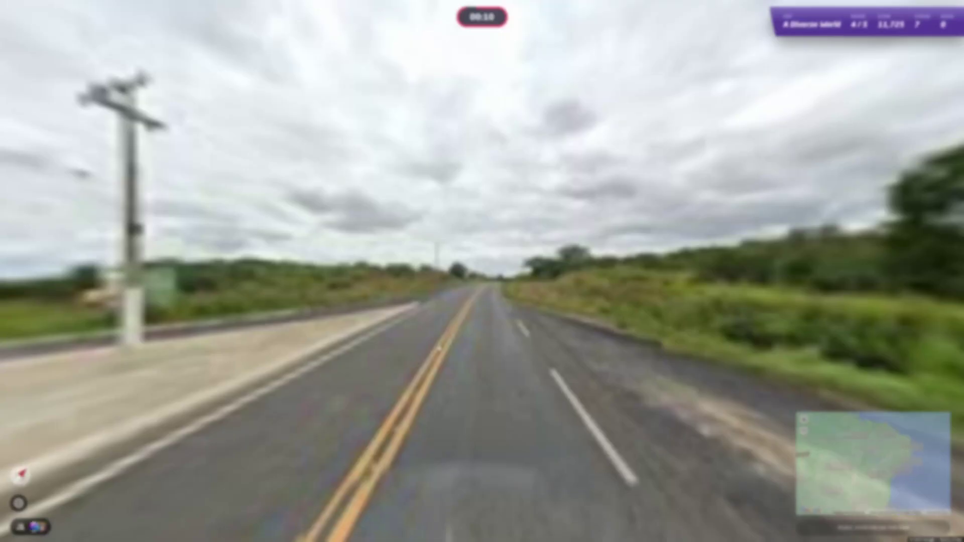
pyautogui.moveTo(848, 463)
pyautogui.scroll(3, 631, 348)
pyautogui.click(649, 339)
pyautogui.press('space')
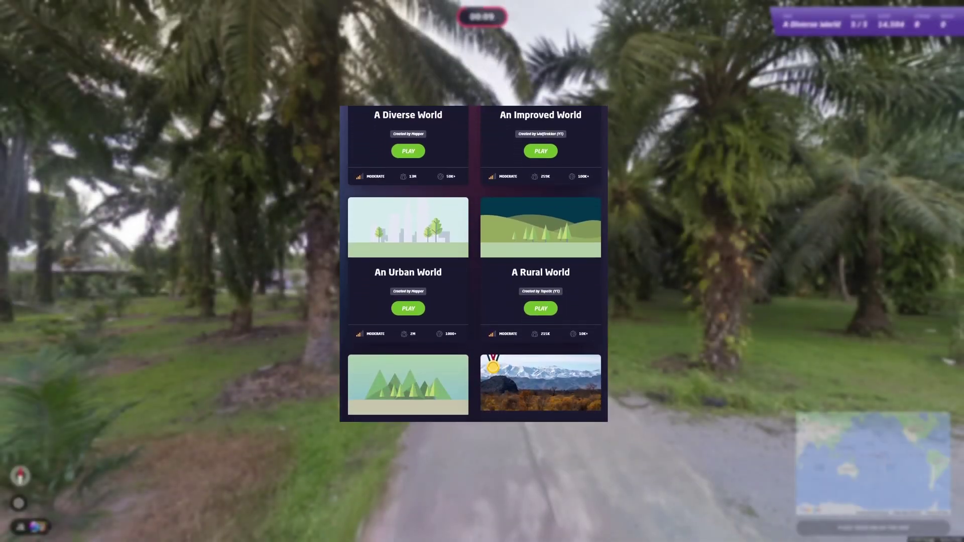
# - Guess Malaysia, moving the pin there from the Philippines, and submit
pyautogui.moveTo(854, 463)
pyautogui.scroll(5, 728, 328)
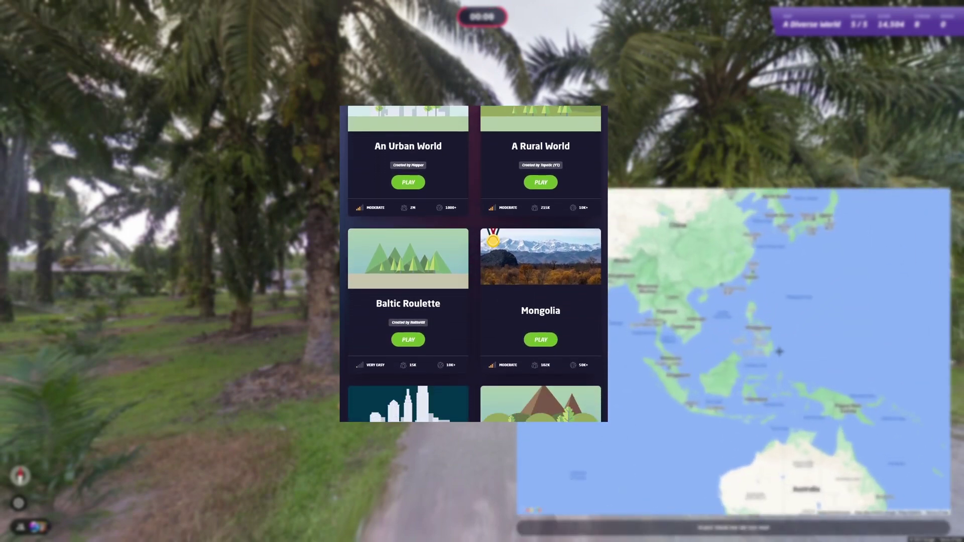
pyautogui.click(730, 328)
pyautogui.scroll(-3, 738, 329)
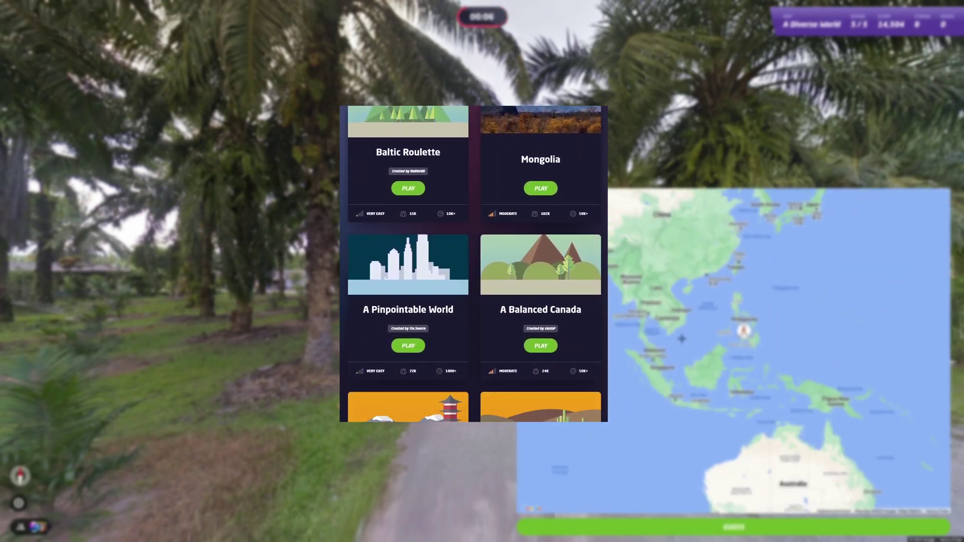
pyautogui.click(654, 351)
pyautogui.press('space')
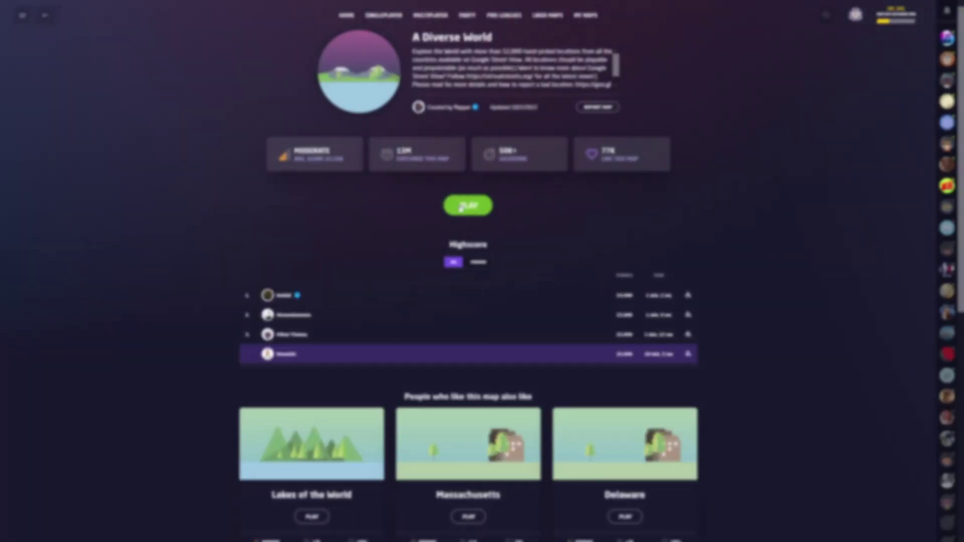
# - Start a fresh A Diverse World game and guess southern Italy
pyautogui.click(466, 199)
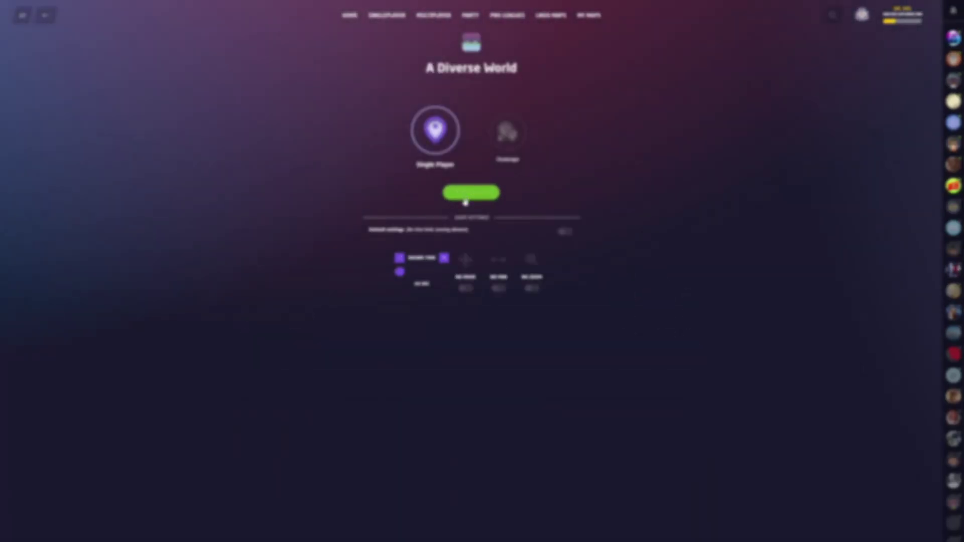
pyautogui.click(464, 200)
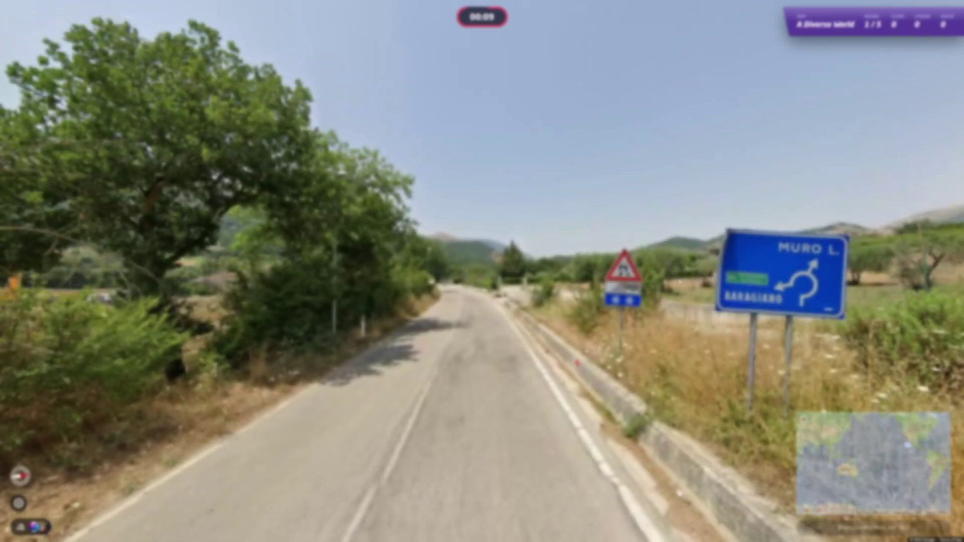
pyautogui.moveTo(909, 446)
pyautogui.scroll(6, 688, 295)
pyautogui.click(715, 301)
pyautogui.press('space')
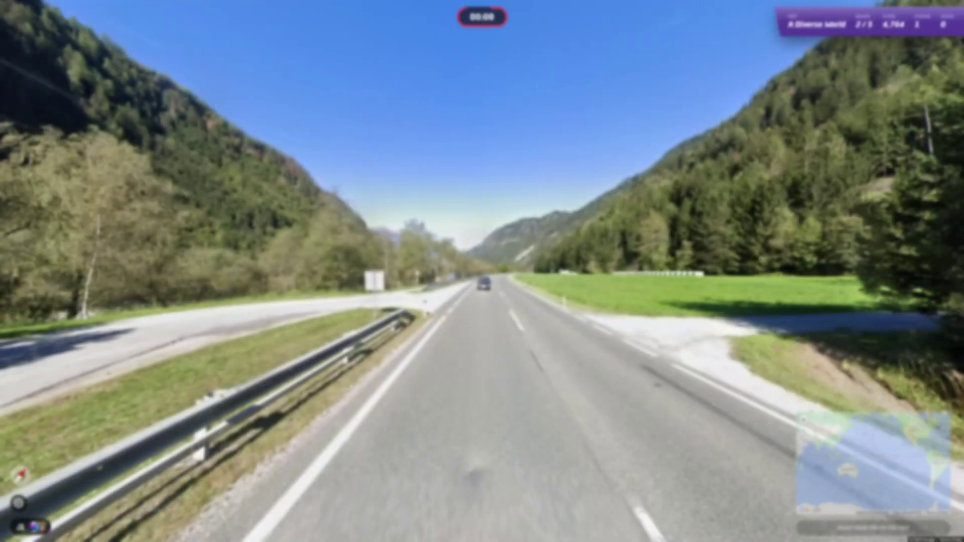
# - Zoom the guess map and submit a guess for the current round
pyautogui.moveTo(815, 428)
pyautogui.scroll(5, 656, 294)
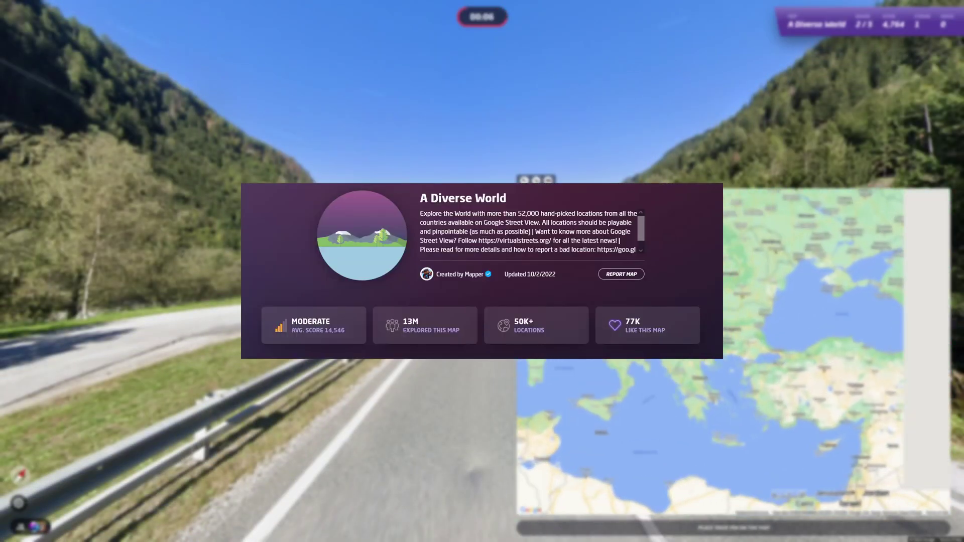
pyautogui.scroll(3, 728, 402)
pyautogui.click(734, 401)
pyautogui.press('space')
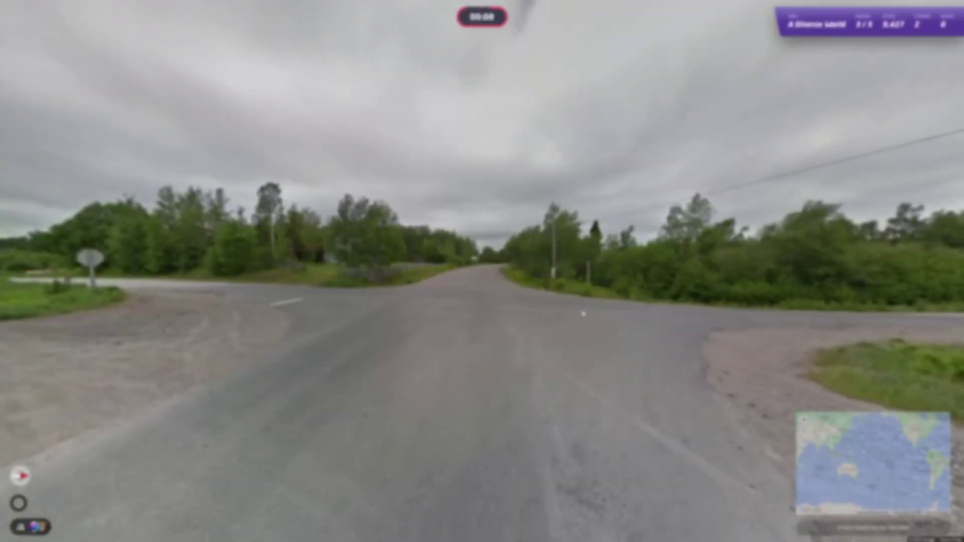
# - Center the Balkans, guess Hungary, and continue to the next round
pyautogui.moveTo(804, 422)
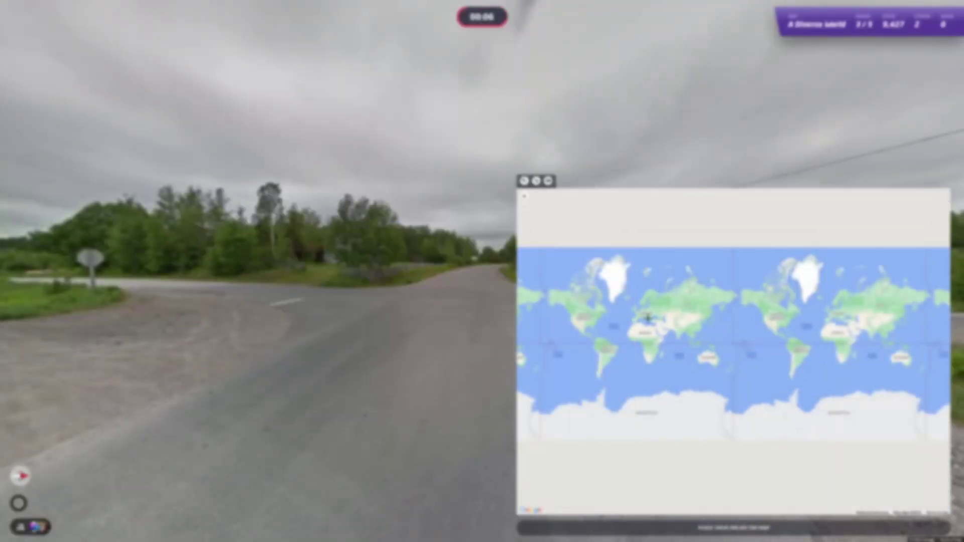
pyautogui.scroll(5, 643, 318)
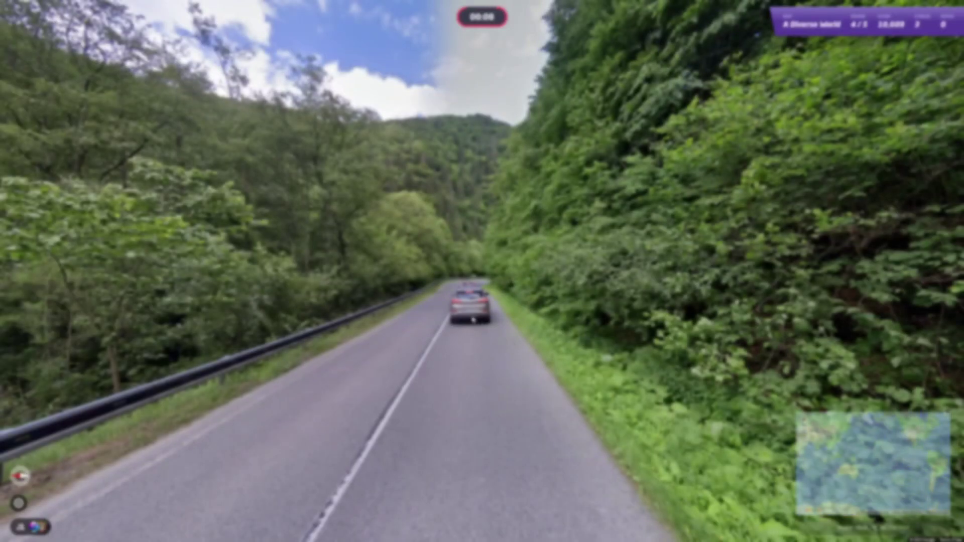
pyautogui.moveTo(814, 427)
pyautogui.scroll(5, 639, 325)
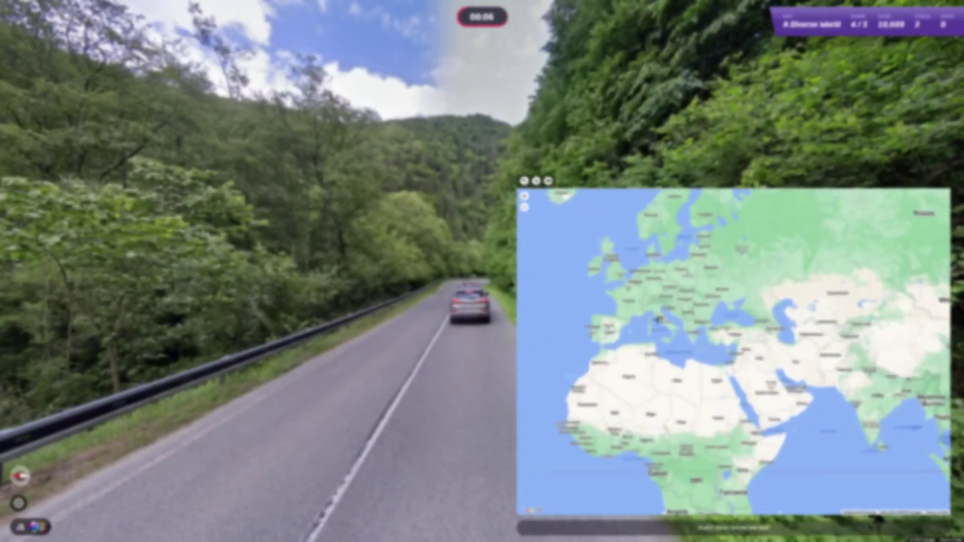
pyautogui.moveTo(678, 298); pyautogui.dragTo(677, 305)
pyautogui.click(693, 279)
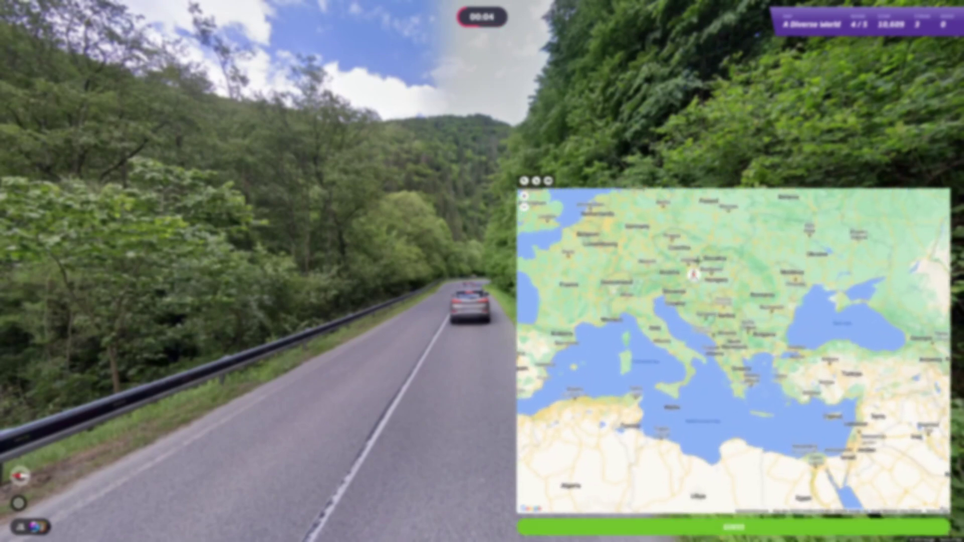
pyautogui.press('space')
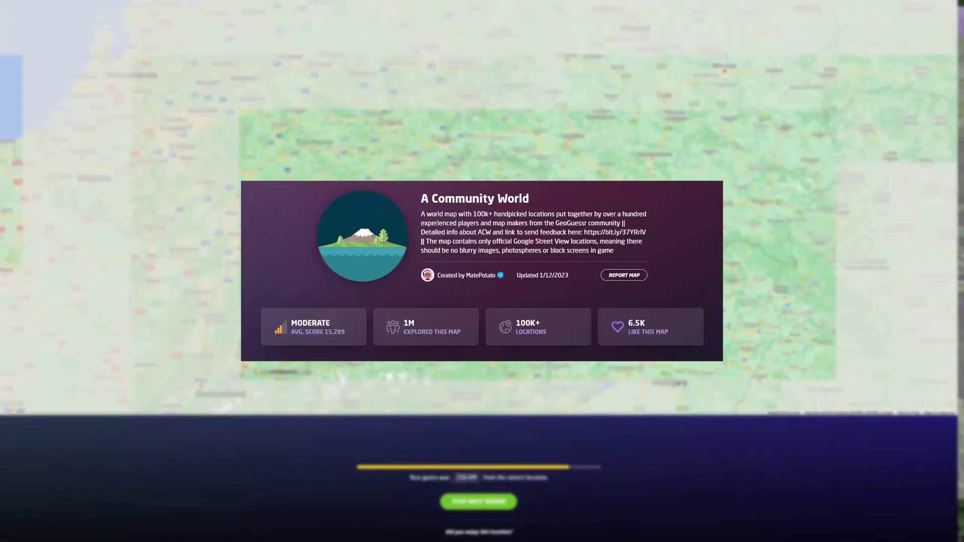
pyautogui.press('space')
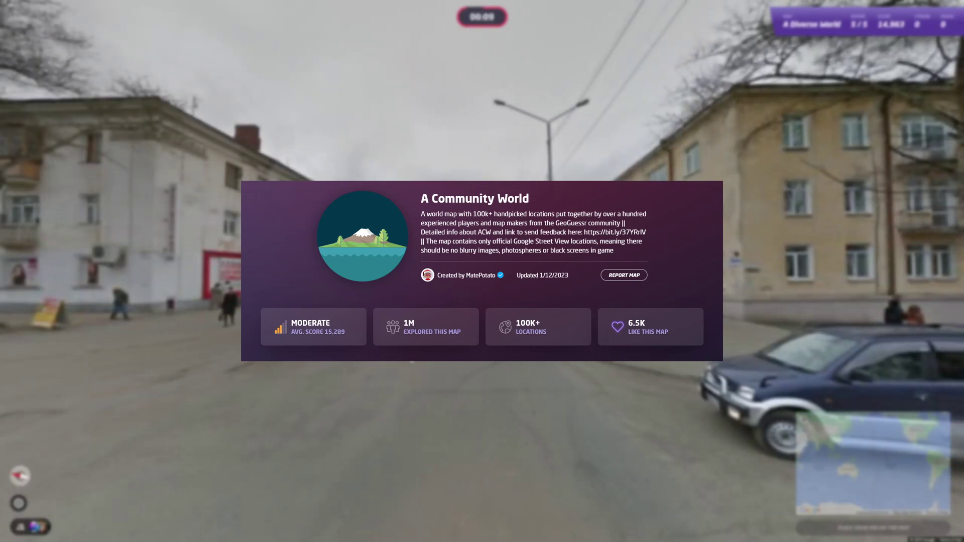
# - Submit the final round's guess and continue to the game summary
pyautogui.moveTo(798, 422)
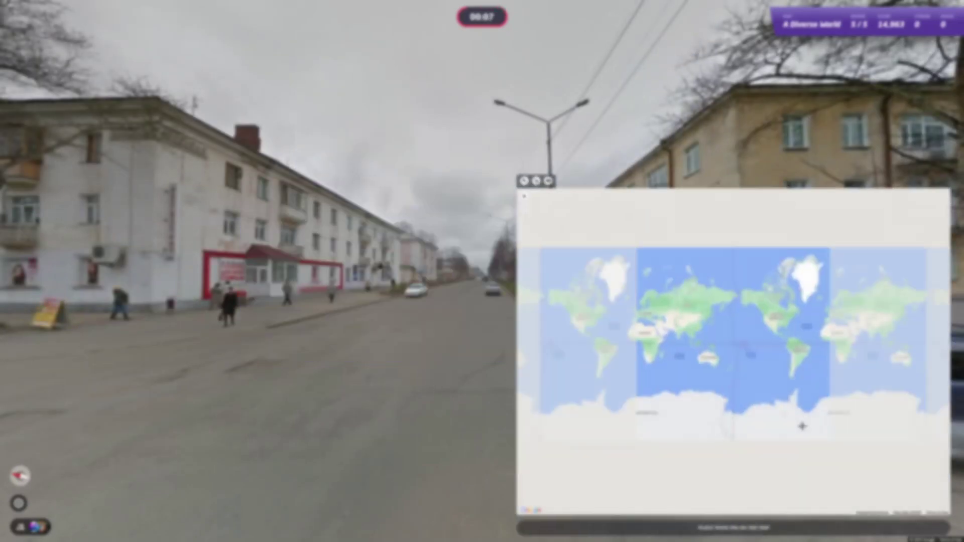
pyautogui.scroll(4, 665, 309)
pyautogui.scroll(2, 664, 306)
pyautogui.scroll(2, 725, 298)
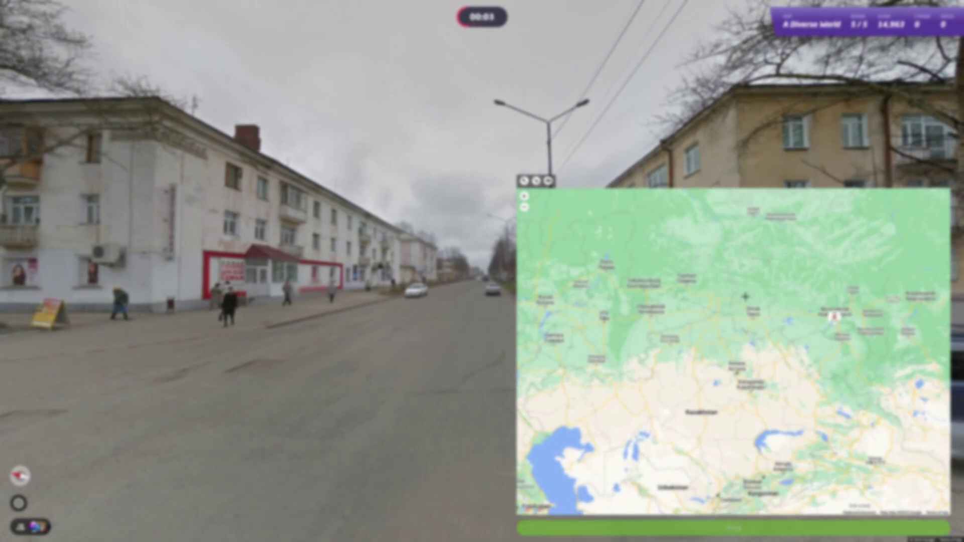
pyautogui.press('space')
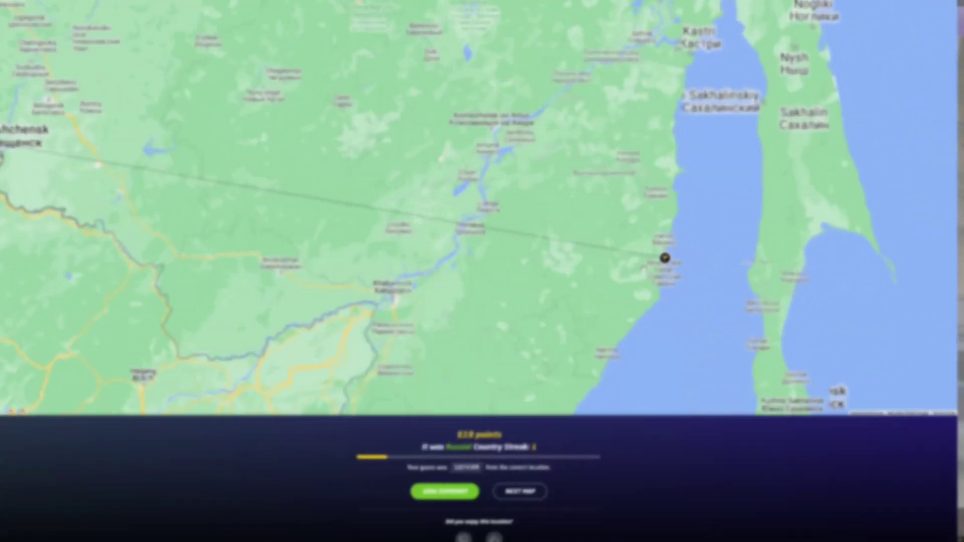
pyautogui.click(460, 493)
# - Replay A Diverse World from the summary in a new game
pyautogui.scroll(-1, 403, 492)
pyautogui.click(403, 492)
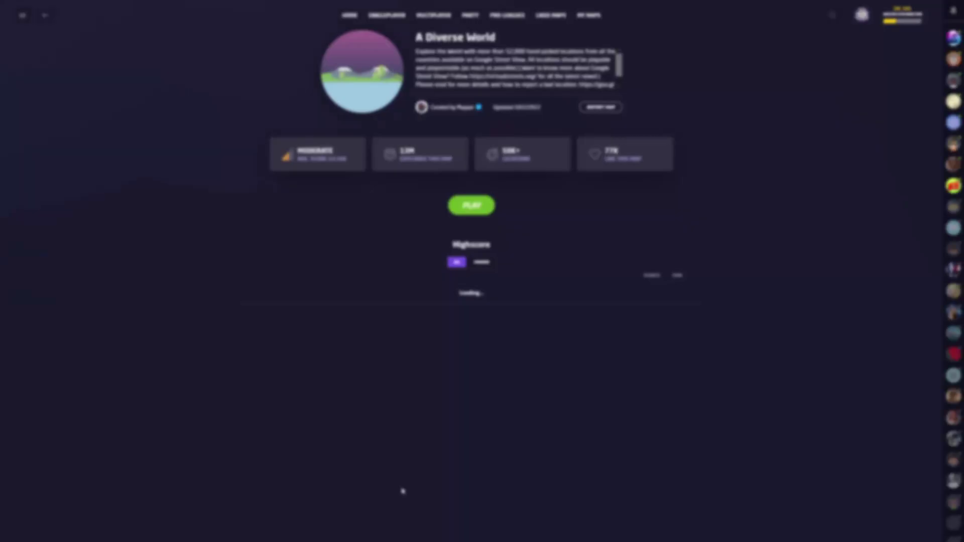
pyautogui.click(471, 205)
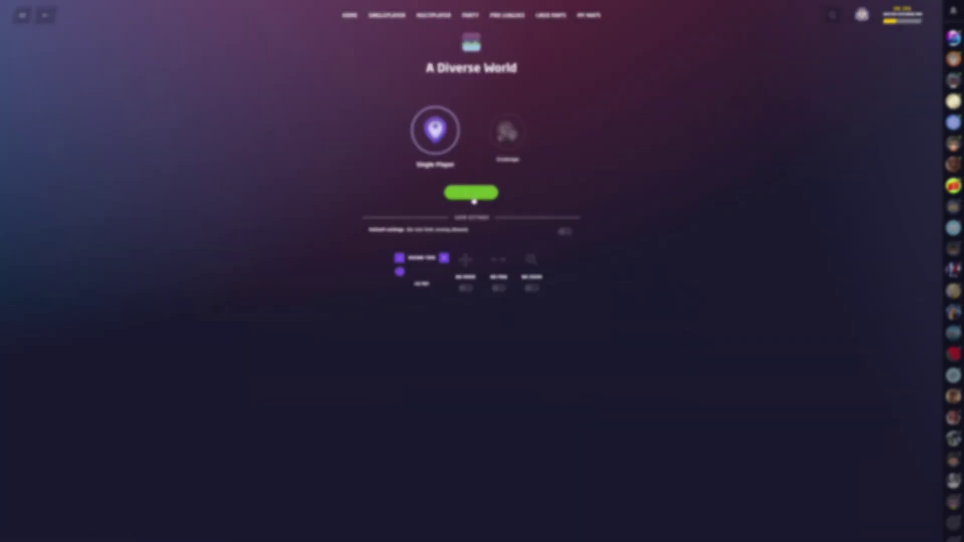
pyautogui.click(474, 199)
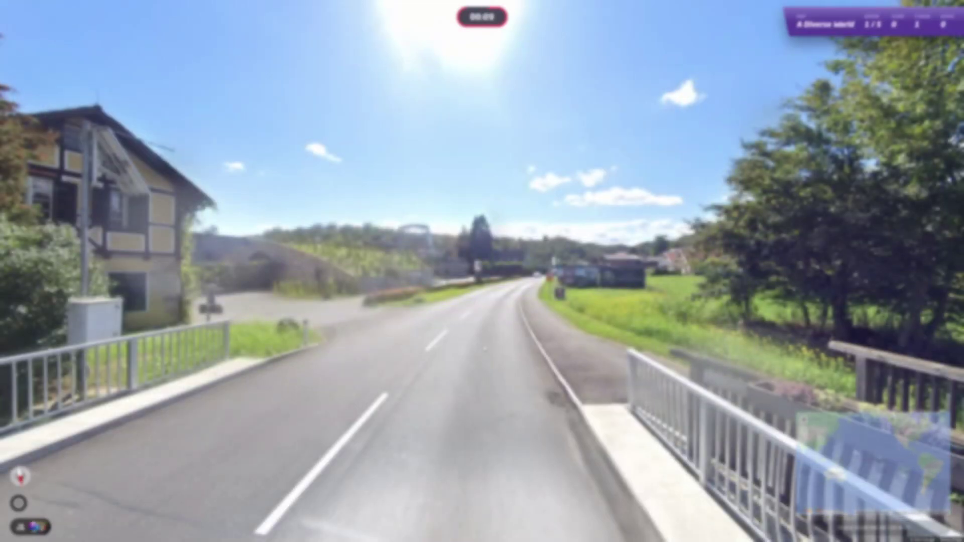
pyautogui.moveTo(849, 452)
pyautogui.scroll(10, 678, 312)
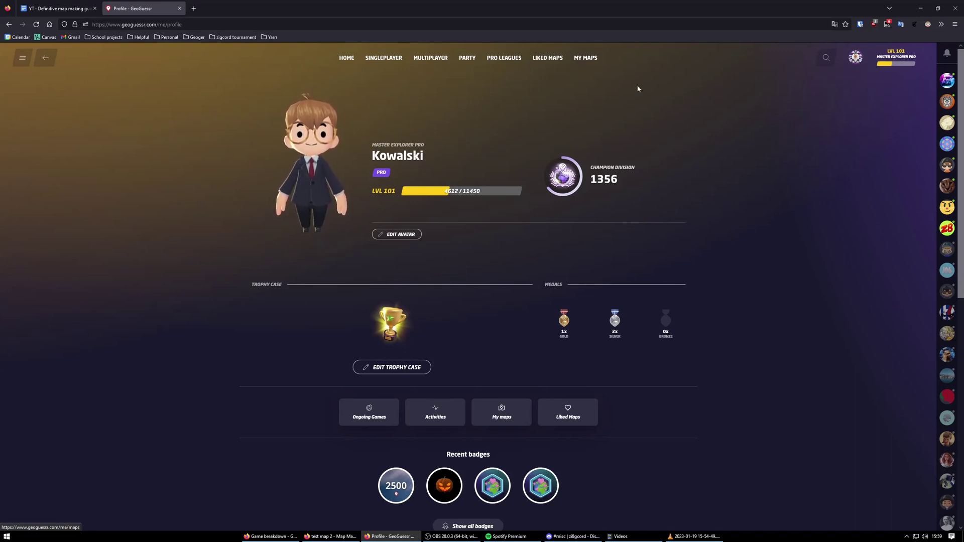
# - Start a new map from My Maps and focus its name field
pyautogui.click(591, 58)
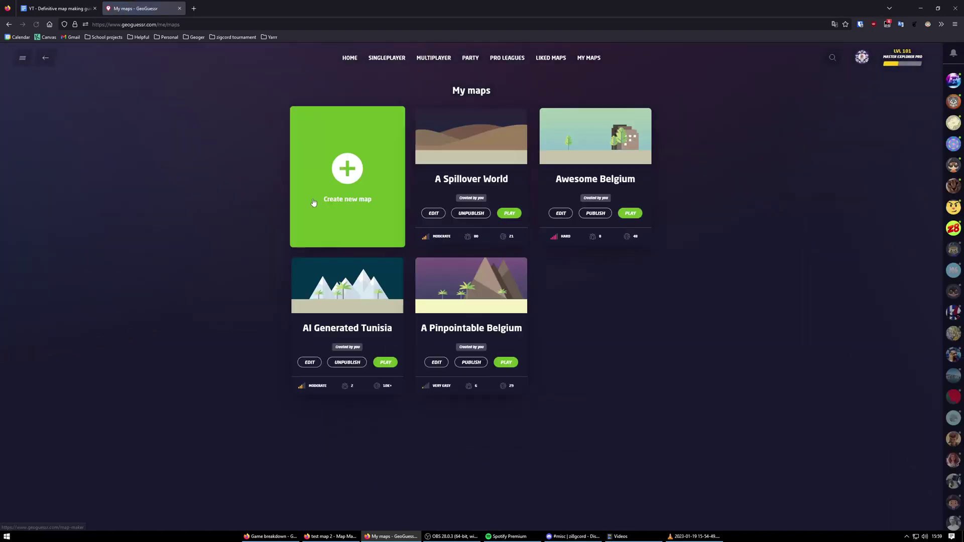
pyautogui.click(347, 181)
pyautogui.click(397, 87)
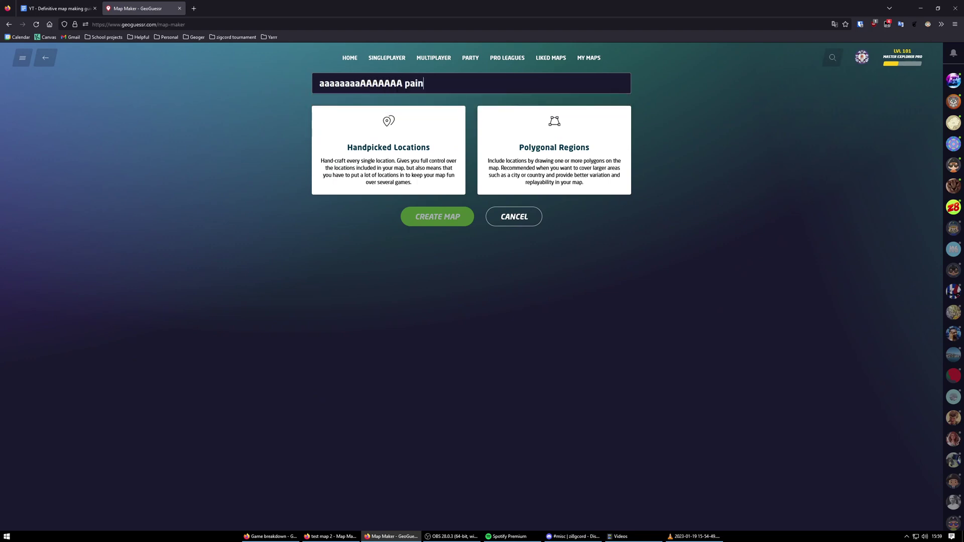
# - Settle on Handpicked Locations as the map type and create the map
pyautogui.click(546, 174)
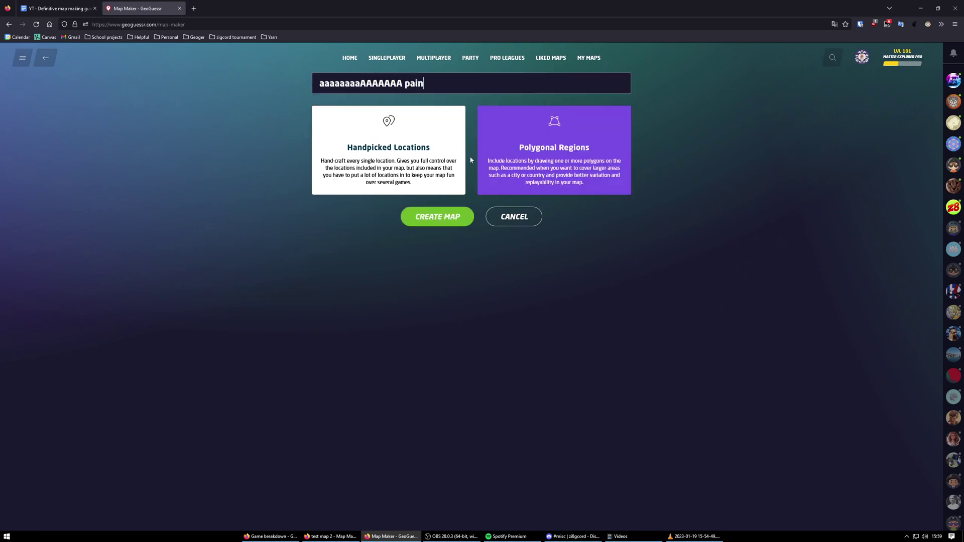
pyautogui.click(419, 129)
pyautogui.click(547, 173)
pyautogui.click(419, 128)
pyautogui.click(546, 173)
pyautogui.click(418, 129)
pyautogui.click(532, 137)
pyautogui.click(419, 132)
pyautogui.click(558, 143)
pyautogui.click(417, 133)
pyautogui.click(523, 132)
pyautogui.click(412, 131)
pyautogui.click(518, 132)
pyautogui.press('Right')
pyautogui.press('Right')
pyautogui.press('Right')
pyautogui.press('Right')
pyautogui.press('Right')
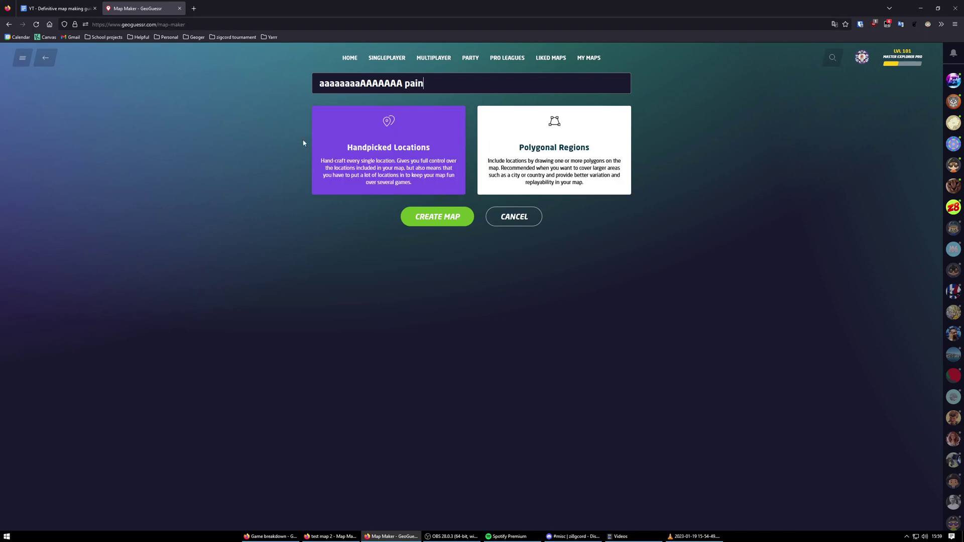
pyautogui.press('Right')
pyautogui.press('Right')
pyautogui.press('Right')
pyautogui.press('Right')
pyautogui.press('Right')
pyautogui.press('Right')
pyautogui.press('Right')
pyautogui.press('Right')
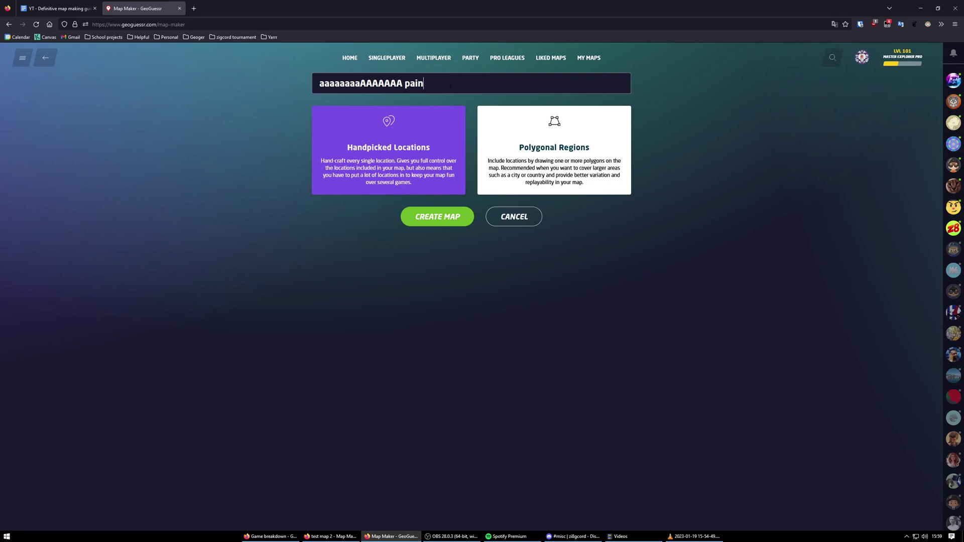
pyautogui.click(424, 224)
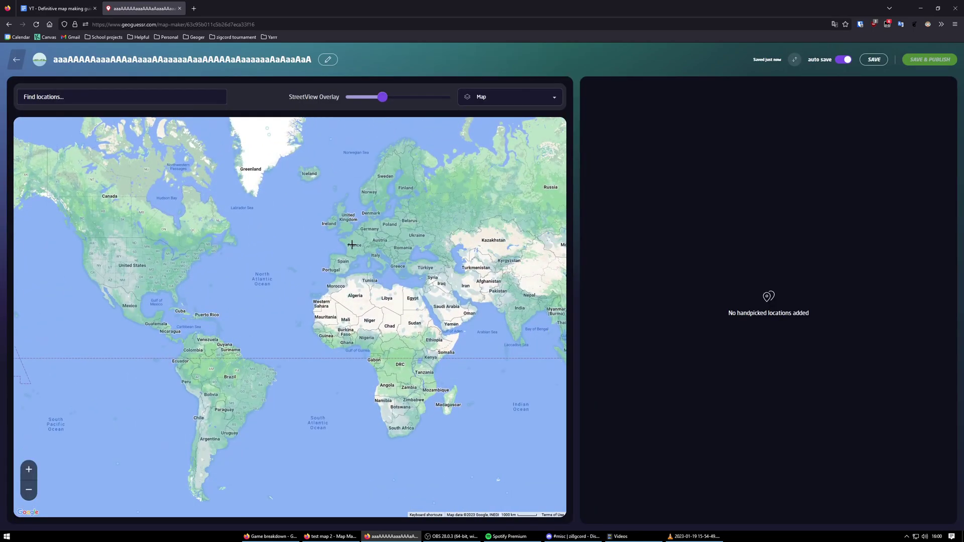
# - Adjust the Street View coverage overlay strength and save a location in Spain
pyautogui.scroll(-2, 352, 244)
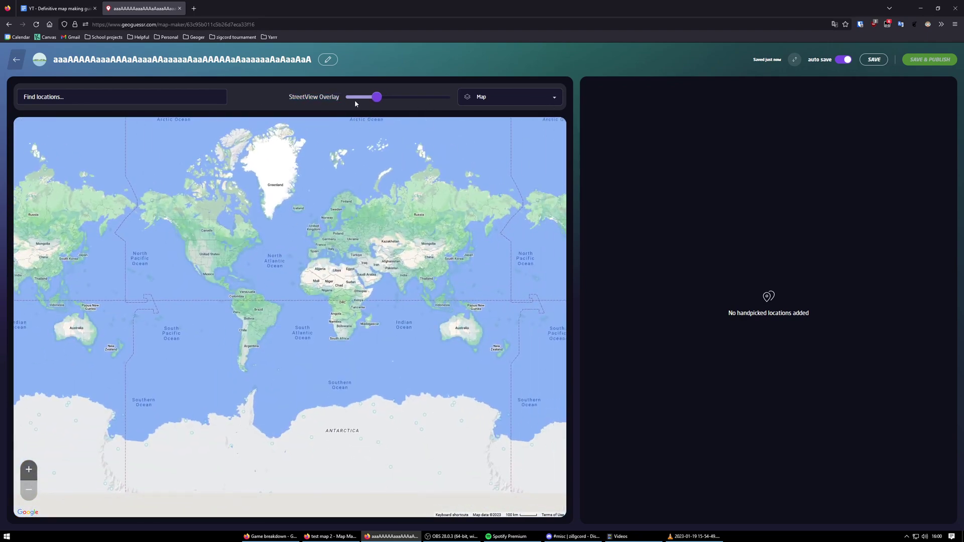
pyautogui.moveTo(346, 104); pyautogui.dragTo(487, 101)
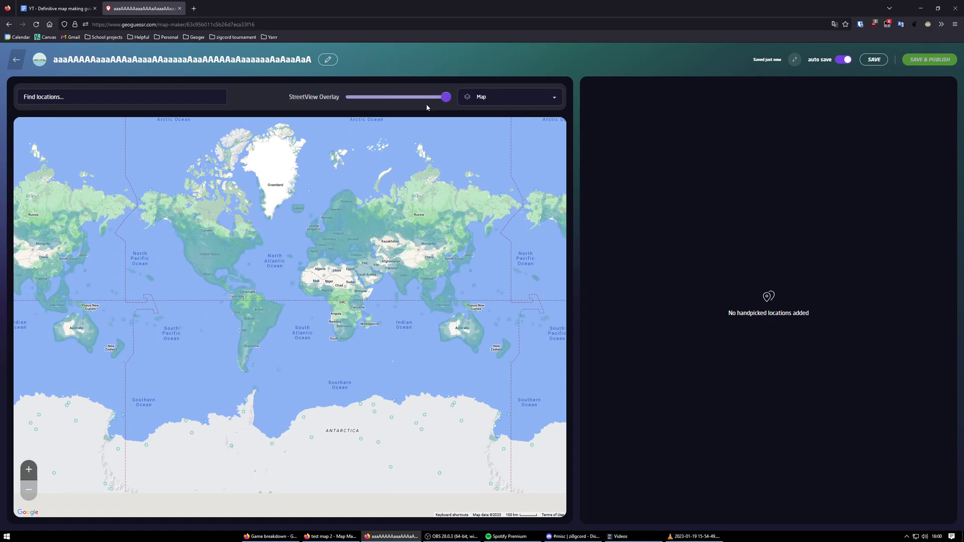
pyautogui.moveTo(393, 97); pyautogui.dragTo(359, 105)
pyautogui.scroll(3, 331, 237)
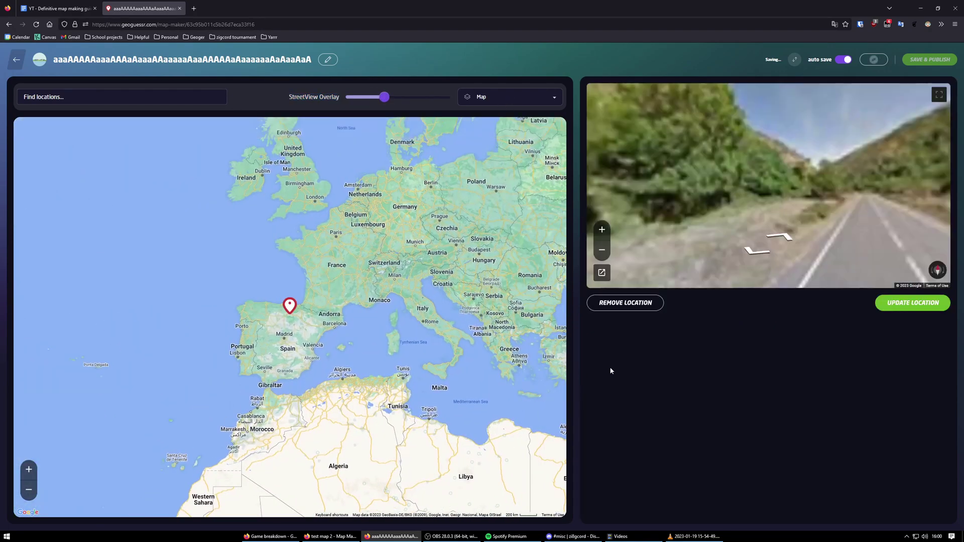
pyautogui.moveTo(662, 267)
pyautogui.mouseDown()
pyautogui.moveTo(625, 272)
pyautogui.moveTo(943, 186)
pyautogui.moveTo(605, 185)
pyautogui.moveTo(848, 195)
pyautogui.moveTo(533, 219)
pyautogui.moveTo(661, 197)
pyautogui.moveTo(824, 203)
pyautogui.moveTo(799, 211)
pyautogui.moveTo(811, 216)
pyautogui.moveTo(800, 168)
pyautogui.moveTo(719, 168)
pyautogui.moveTo(695, 226)
pyautogui.moveTo(739, 178)
pyautogui.mouseUp()
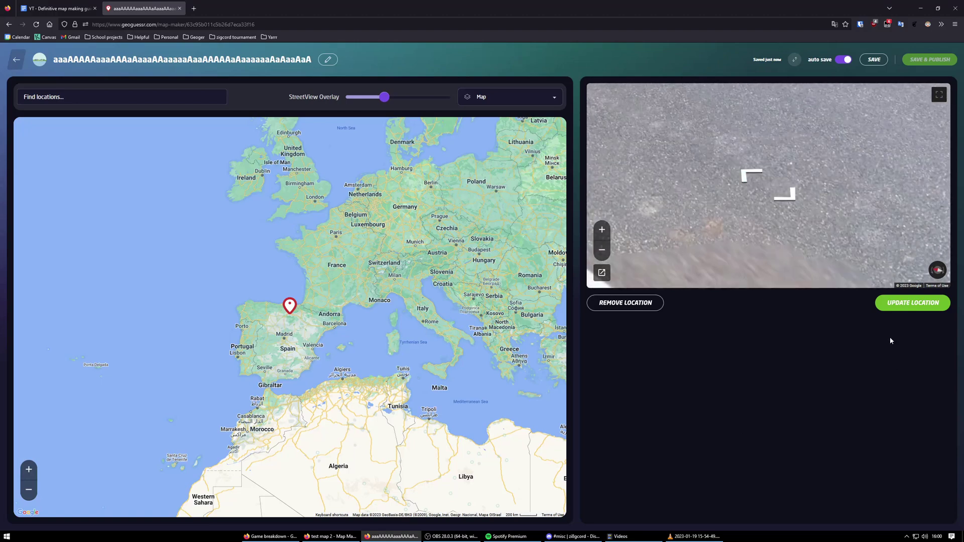
pyautogui.click(900, 309)
# - Add and save locations in Brazil and Russia
pyautogui.scroll(-3, 404, 300)
pyautogui.scroll(2, 335, 378)
pyautogui.click(335, 378)
pyautogui.moveTo(829, 241); pyautogui.dragTo(775, 178)
pyautogui.click(906, 305)
pyautogui.scroll(-2, 301, 311)
pyautogui.scroll(2, 402, 200)
pyautogui.click(362, 326)
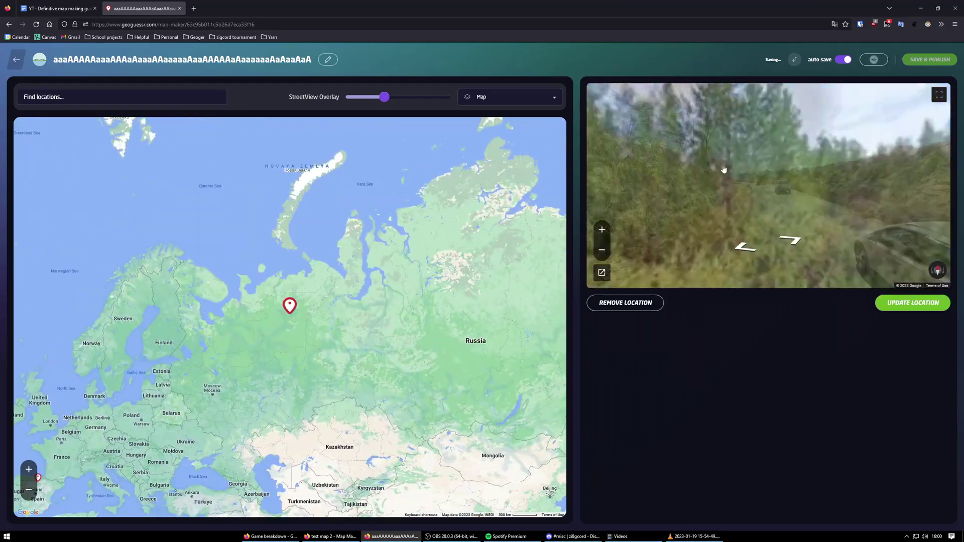
pyautogui.moveTo(695, 190); pyautogui.dragTo(754, 211)
pyautogui.click(910, 302)
# - Add and save locations in South Korea and northern Japan
pyautogui.scroll(2, 442, 331)
pyautogui.click(432, 326)
pyautogui.moveTo(769, 125)
pyautogui.mouseDown()
pyautogui.moveTo(798, 251)
pyautogui.moveTo(774, 121)
pyautogui.mouseUp()
pyautogui.click(912, 303)
pyautogui.scroll(2, 507, 221)
pyautogui.click(507, 221)
pyautogui.click(904, 303)
pyautogui.scroll(-1, 303, 279)
pyautogui.scroll(-3, 304, 279)
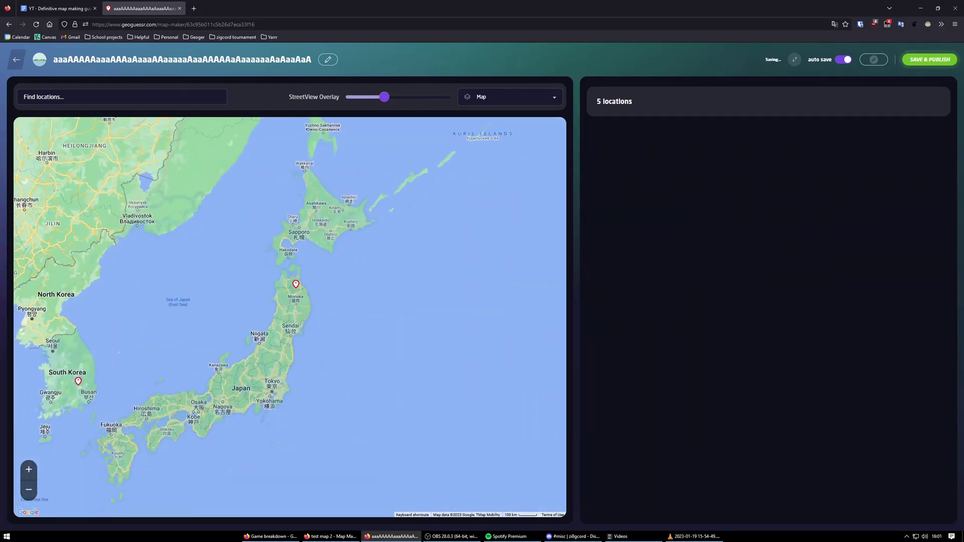
pyautogui.scroll(-5, 352, 276)
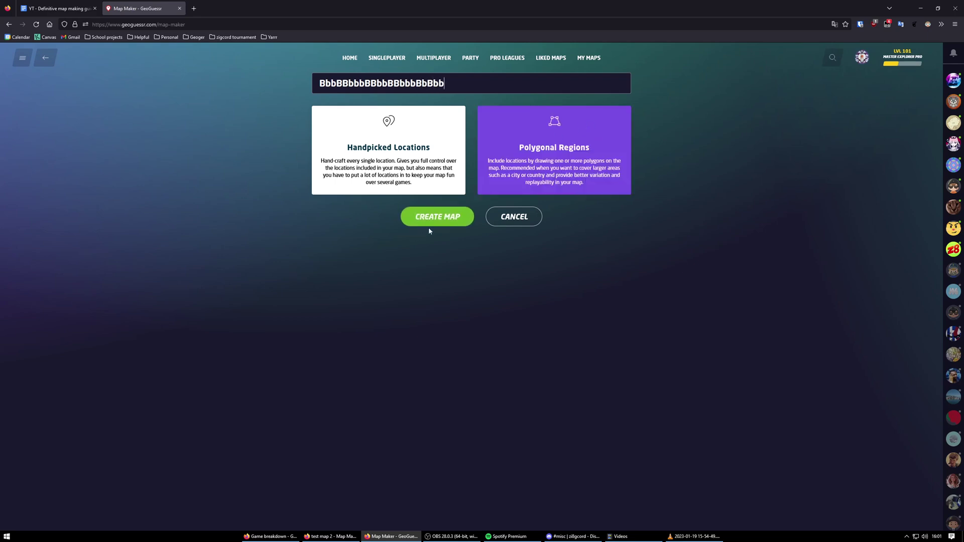
# - Create the Polygonal Regions map and pick the polygon draw tool over France
pyautogui.click(434, 224)
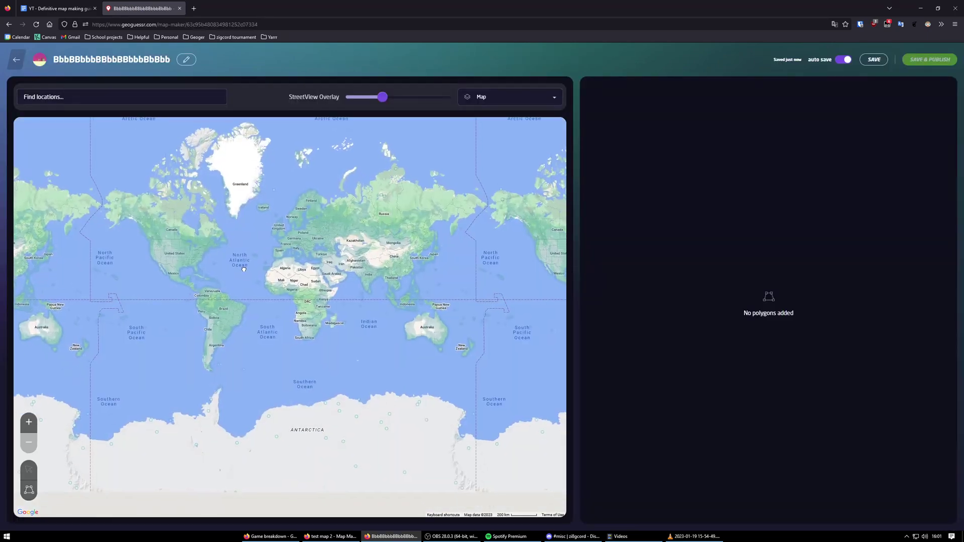
pyautogui.scroll(1, 273, 238)
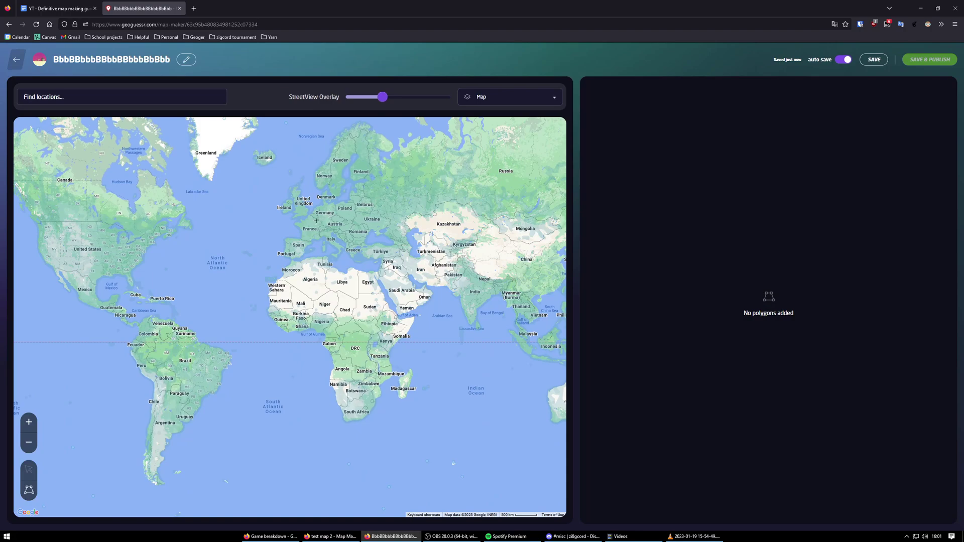
pyautogui.scroll(3, 308, 223)
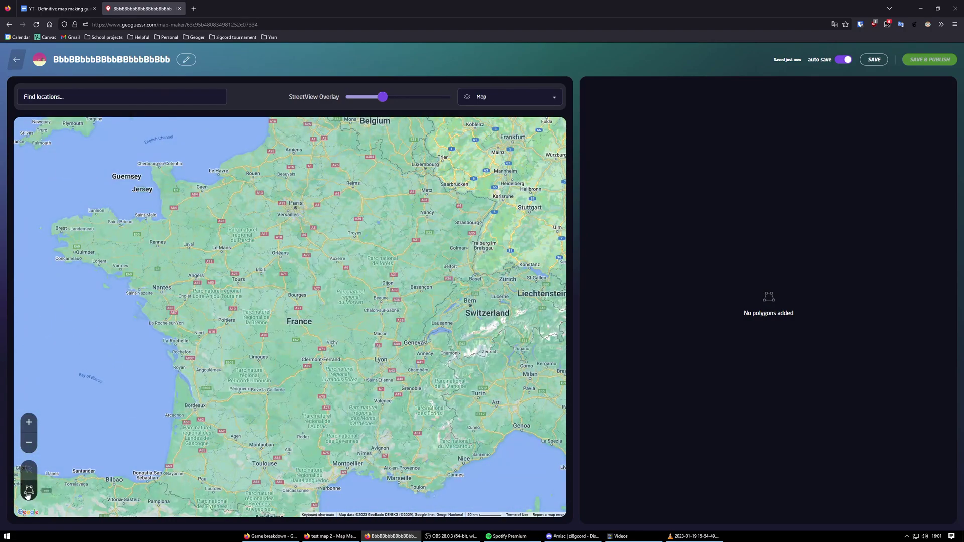
pyautogui.click(29, 491)
pyautogui.moveTo(278, 316); pyautogui.dragTo(300, 323)
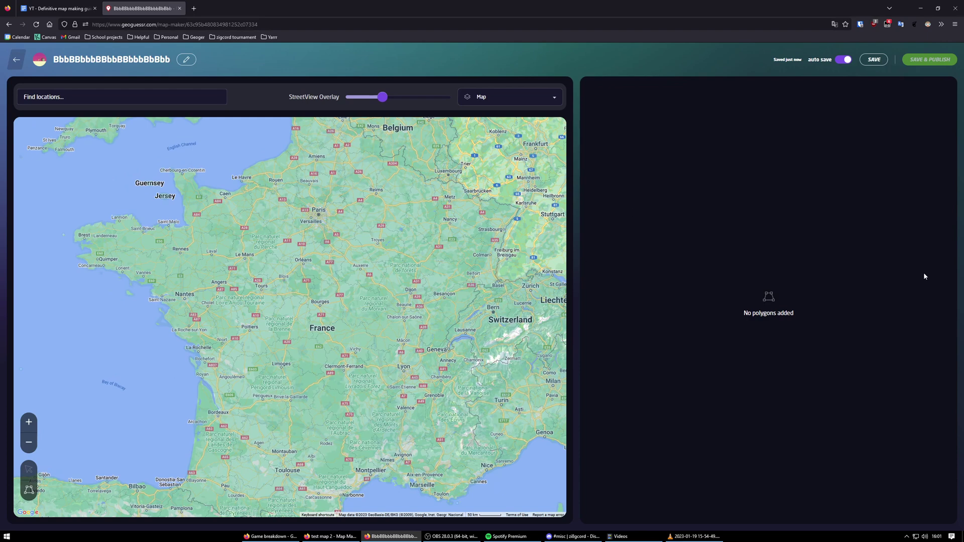
pyautogui.hotkey('alt', 'Tab')
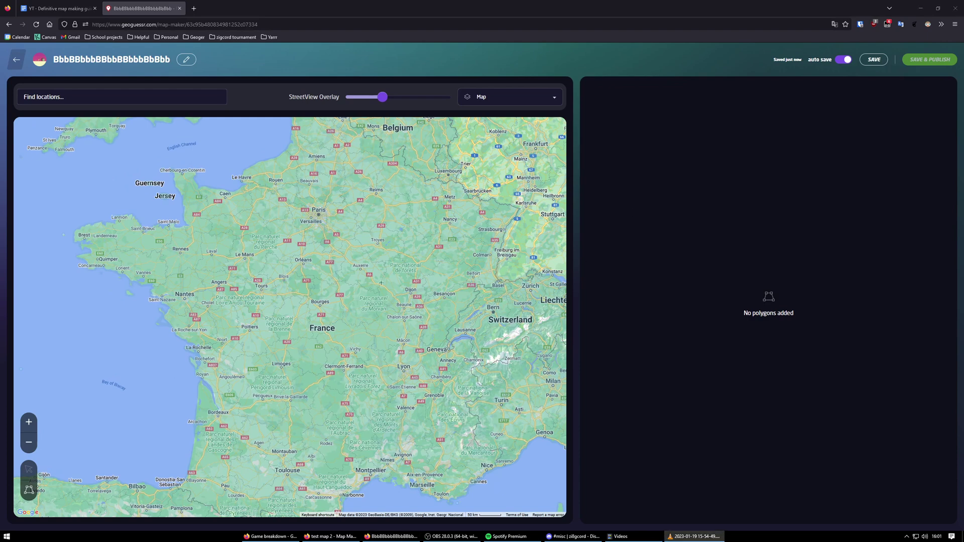
# - Draw a closed region via Paris, Le Mans, Rennes, Angers, Tours and Clermont-Ferrand
pyautogui.click(384, 261)
pyautogui.click(387, 226)
pyautogui.click(315, 237)
pyautogui.click(295, 245)
pyautogui.click(251, 212)
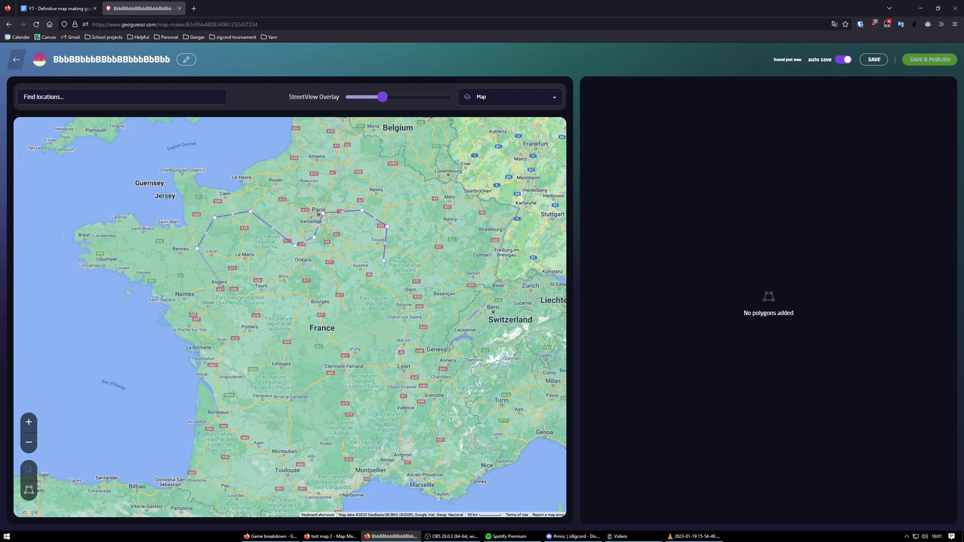
pyautogui.click(223, 288)
pyautogui.click(249, 285)
pyautogui.click(286, 293)
pyautogui.click(291, 353)
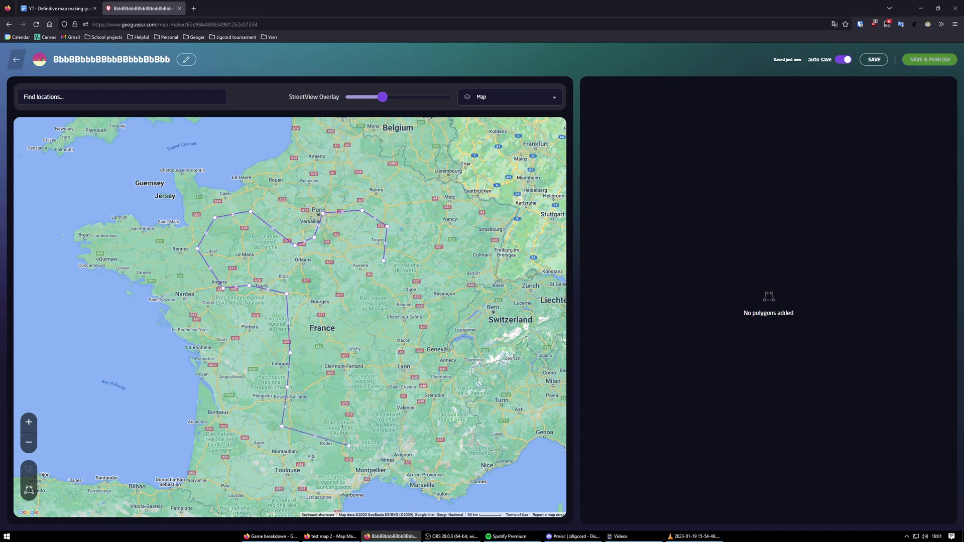
pyautogui.click(340, 361)
pyautogui.click(372, 278)
pyautogui.click(384, 261)
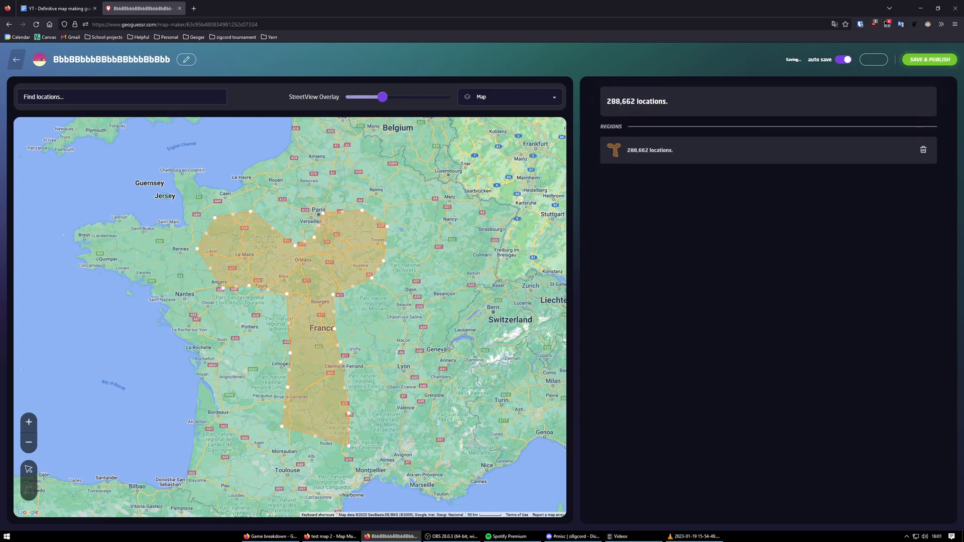
# - Pan and zoom around the drawn France region to review it
pyautogui.moveTo(421, 311); pyautogui.dragTo(406, 283)
pyautogui.moveTo(676, 152); pyautogui.dragTo(623, 151)
pyautogui.click(625, 151)
pyautogui.scroll(-1, 331, 266)
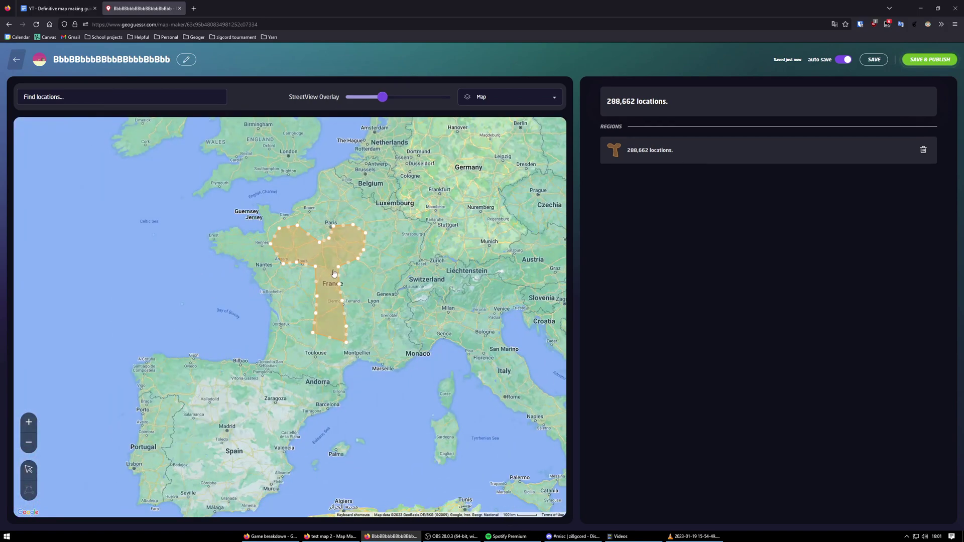
pyautogui.scroll(1, 330, 270)
pyautogui.scroll(-1, 330, 271)
pyautogui.scroll(1, 330, 271)
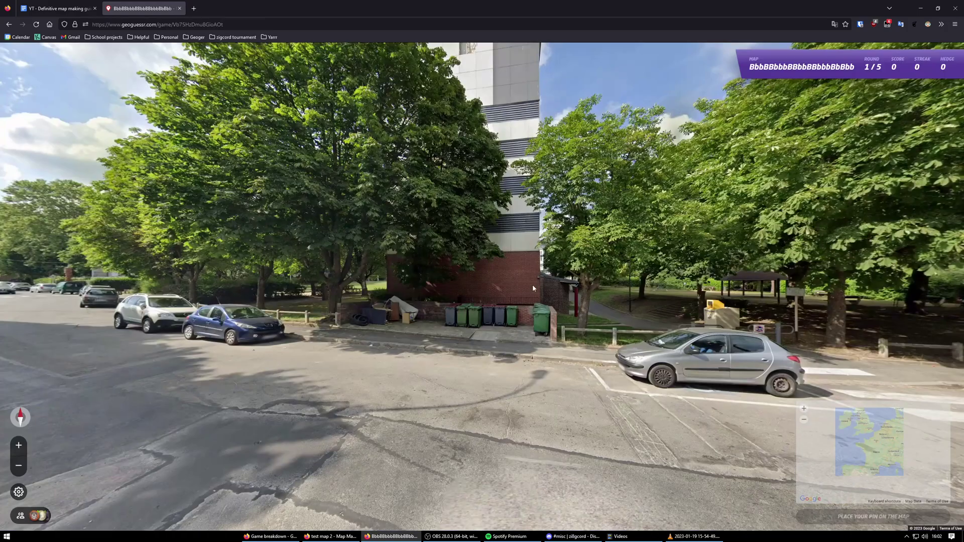
# - Place and submit guesses in France for the first two remaining rounds
pyautogui.moveTo(657, 355)
pyautogui.click(738, 347)
pyautogui.press('space')
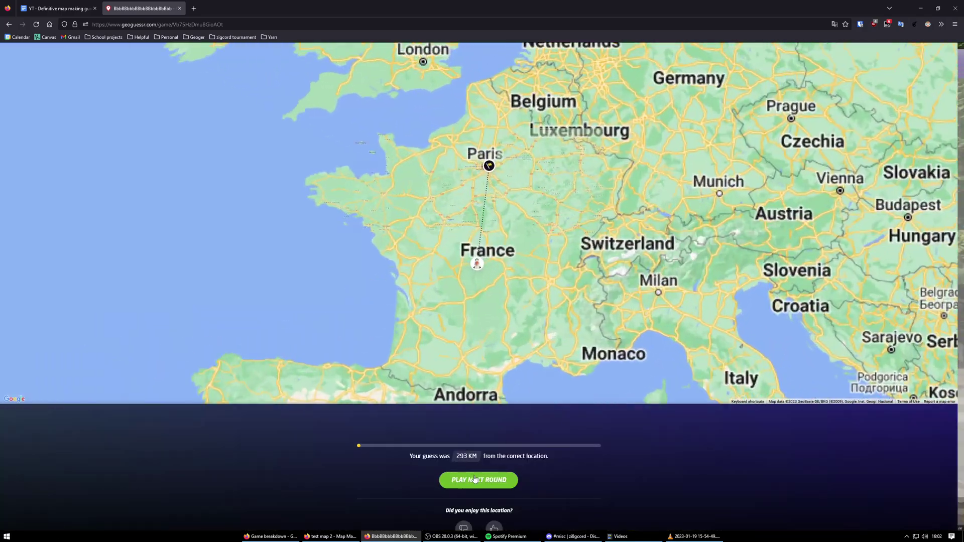
pyautogui.press('space')
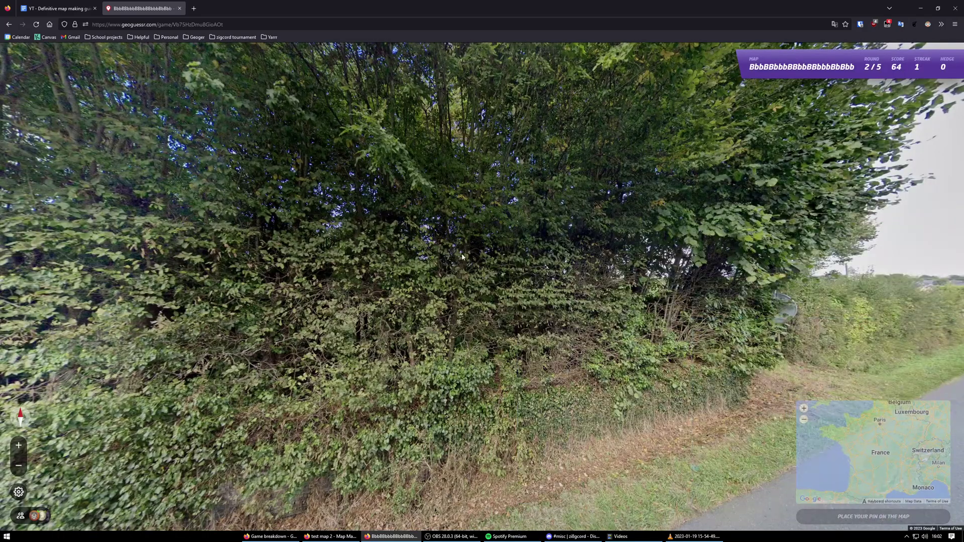
pyautogui.moveTo(803, 345)
pyautogui.click(735, 351)
pyautogui.press('space')
pyautogui.press('space')
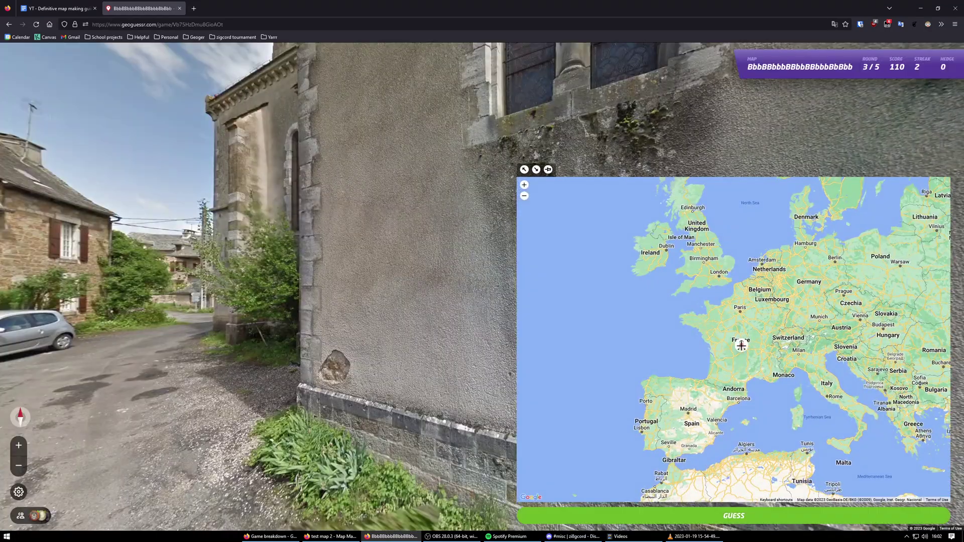
# - Guess France in rounds 3, 4 and the final round, then continue to the game summary
pyautogui.click(740, 346)
pyautogui.press('space')
pyautogui.press('space')
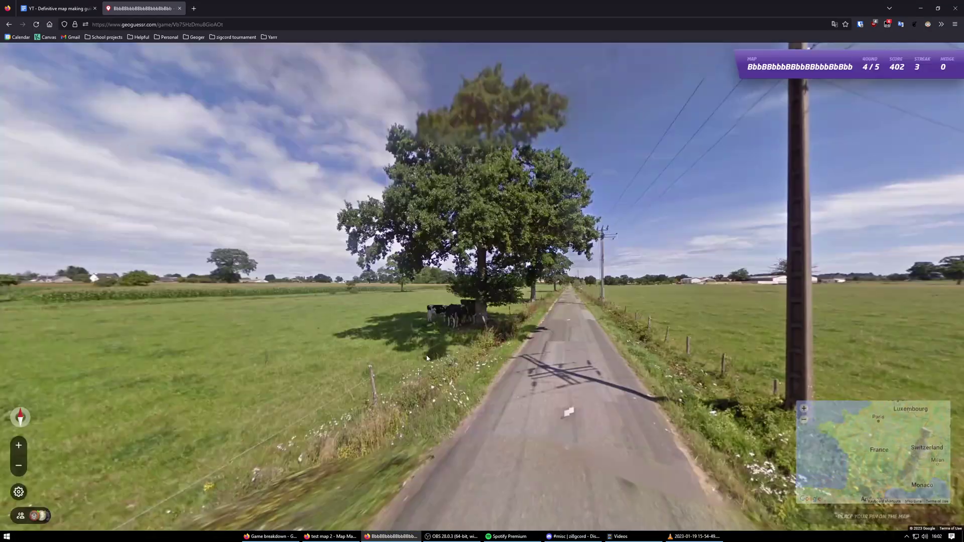
pyautogui.moveTo(719, 353)
pyautogui.click(750, 351)
pyautogui.press('space')
pyautogui.press('space')
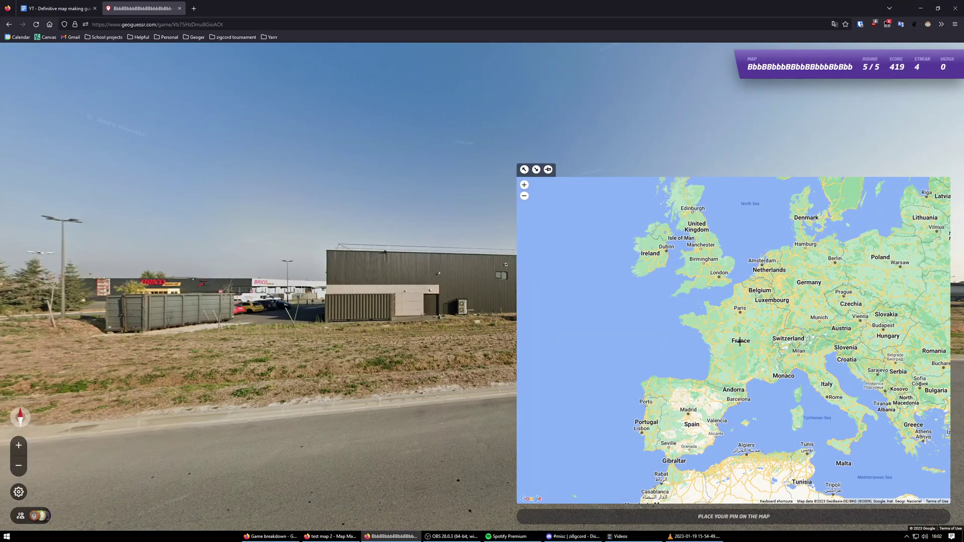
pyautogui.click(743, 341)
pyautogui.press('space')
pyautogui.press('space')
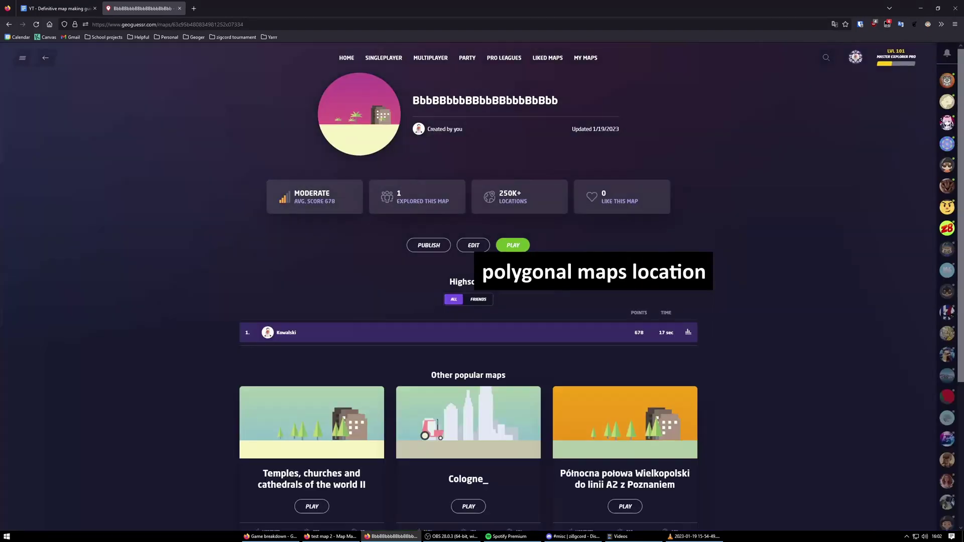
# - Start a new game on the test map and guess France in rounds 1 and 2
pyautogui.click(509, 245)
pyautogui.click(483, 232)
pyautogui.moveTo(872, 448)
pyautogui.click(740, 341)
pyautogui.press('space')
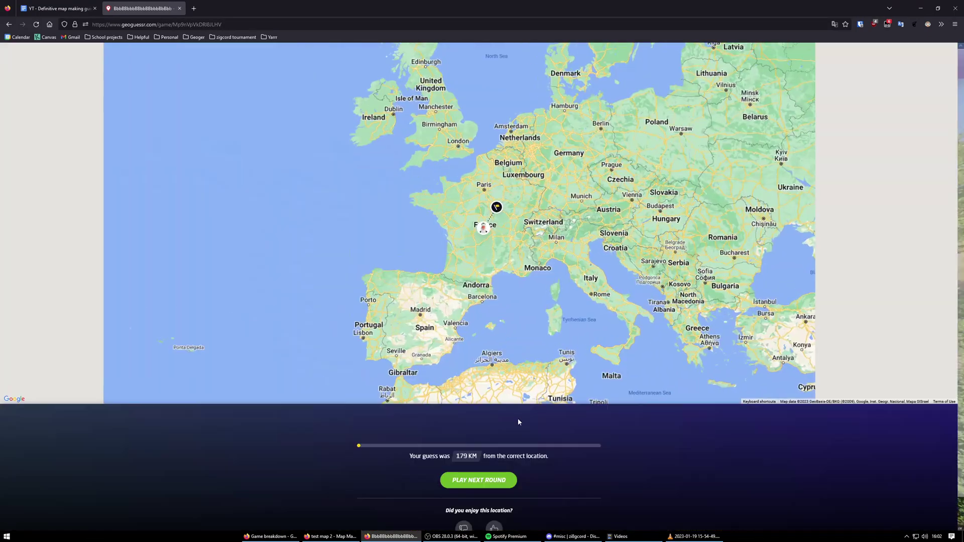
pyautogui.press('space')
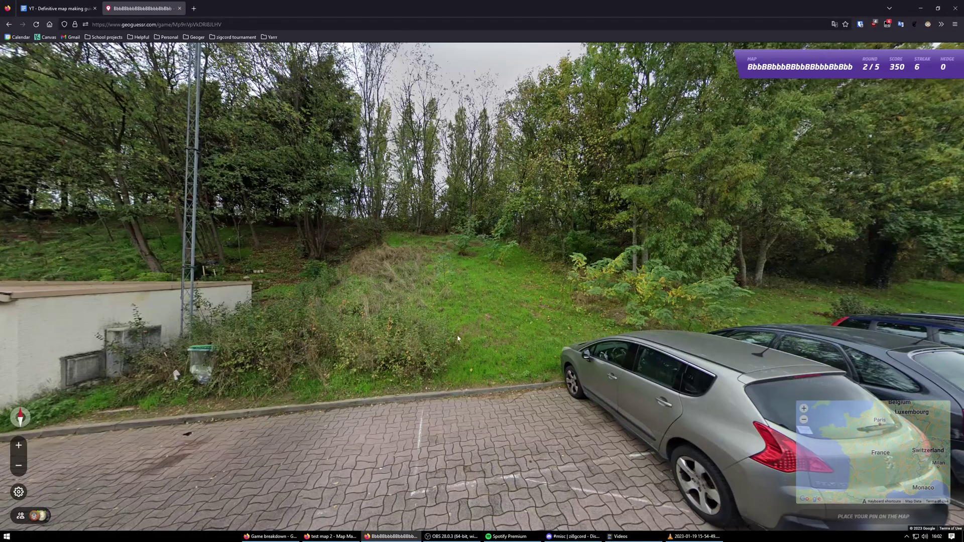
pyautogui.moveTo(665, 348)
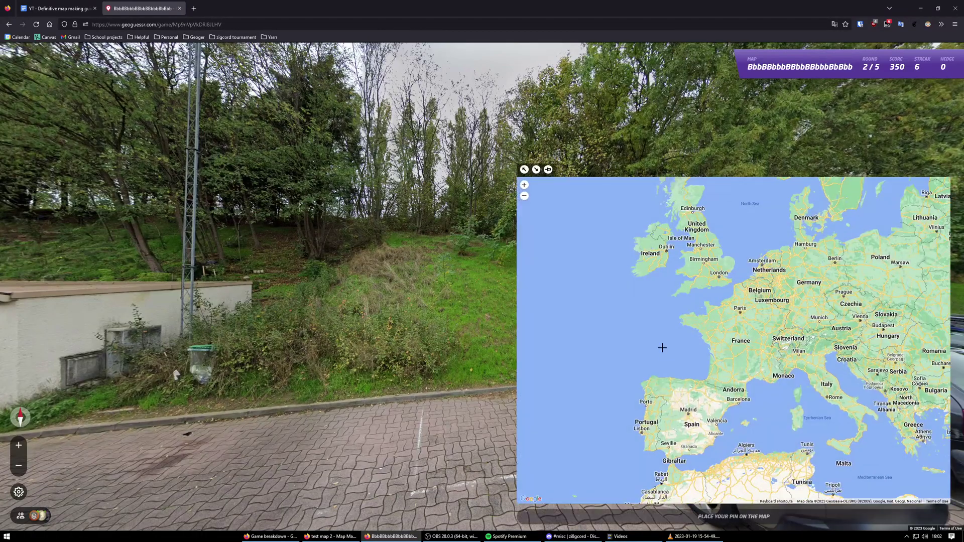
pyautogui.click(731, 342)
# - Guess France in rounds 3 to 5 and finish on the 1,216-point summary
pyautogui.press('space')
pyautogui.press('space')
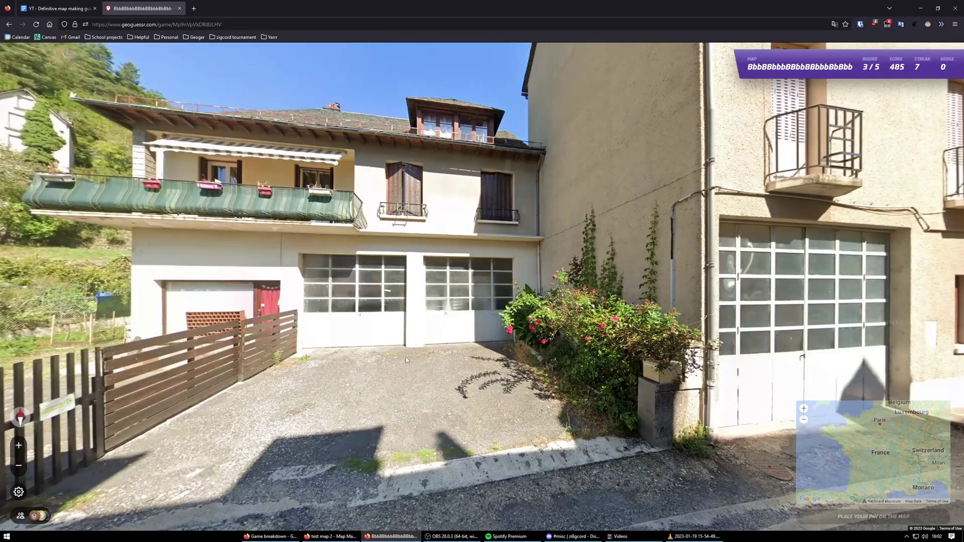
pyautogui.moveTo(872, 452)
pyautogui.click(726, 344)
pyautogui.press('space')
pyautogui.press('space')
pyautogui.moveTo(795, 382)
pyautogui.click(754, 355)
pyautogui.press('space')
pyautogui.press('space')
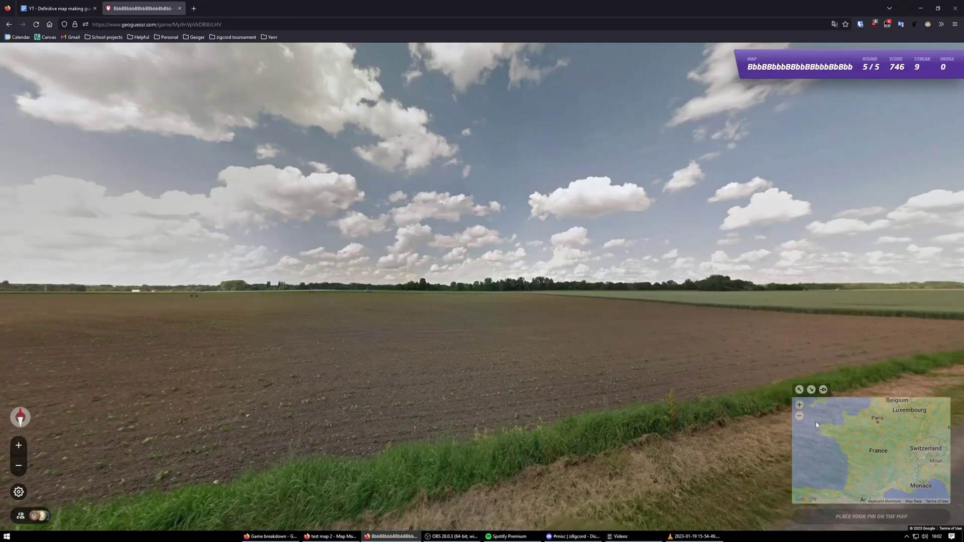
pyautogui.moveTo(808, 419)
pyautogui.click(741, 350)
pyautogui.press('space')
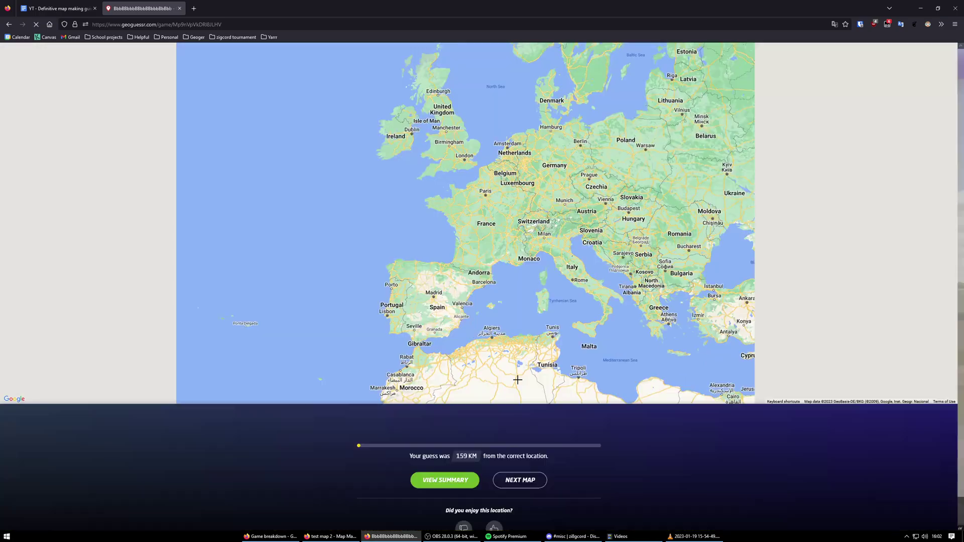
pyautogui.press('space')
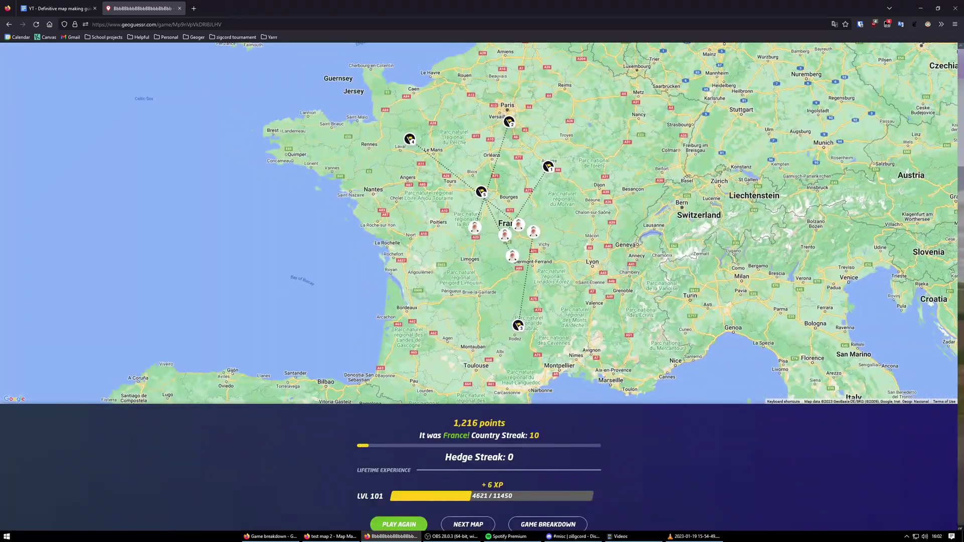
pyautogui.hotkey('alt', 'Tab')
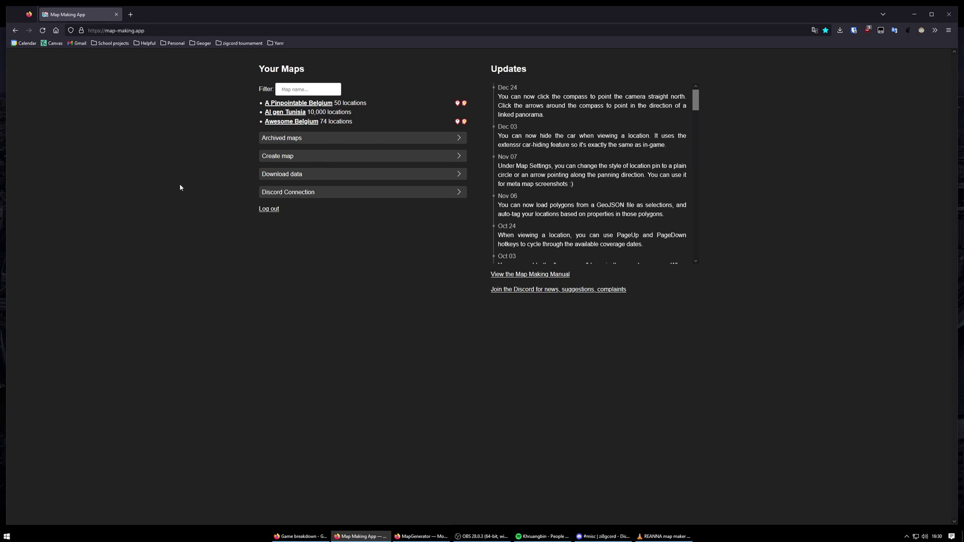
# - Create a new map named 'mhmhmmhmhmhmhmh'
pyautogui.click(341, 161)
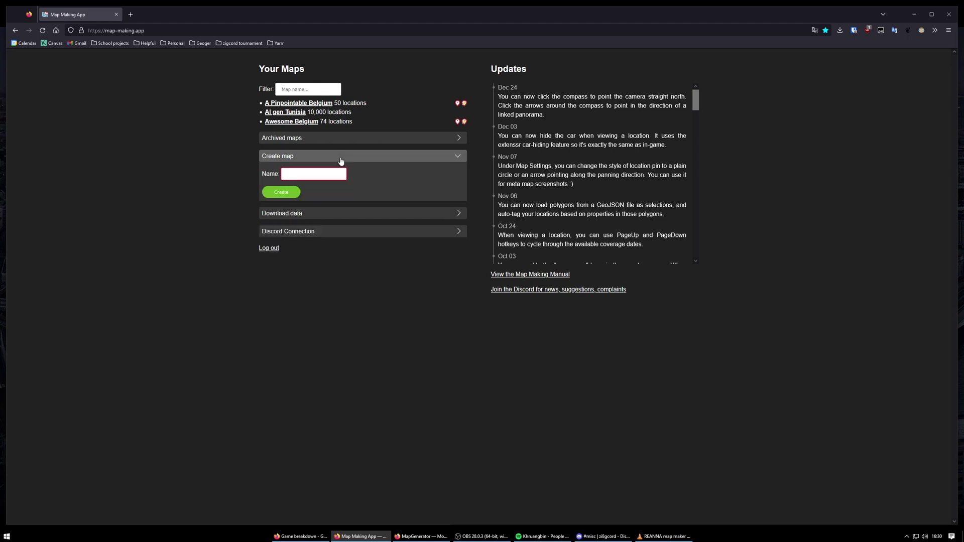
pyautogui.click(298, 174)
pyautogui.write('mhmhmmhmhmhmhmh')
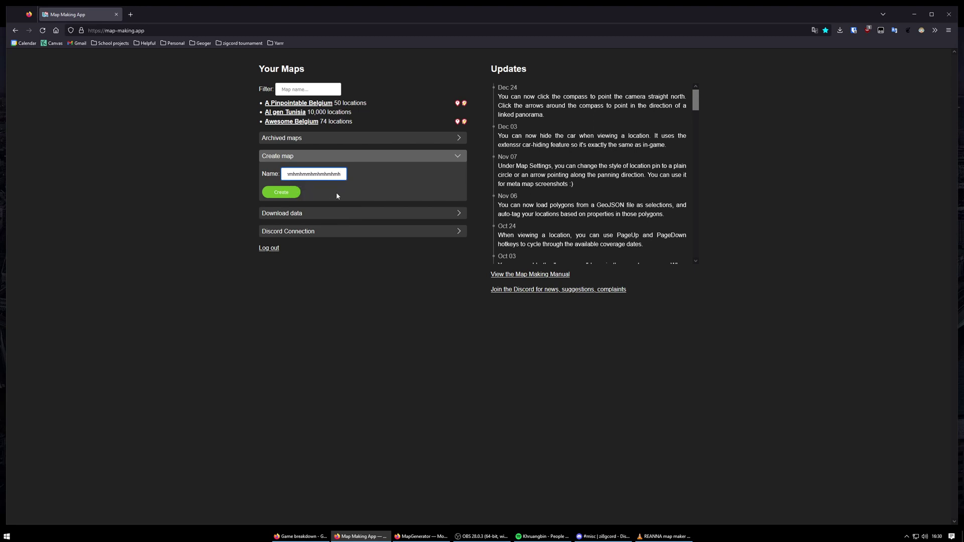
pyautogui.click(281, 192)
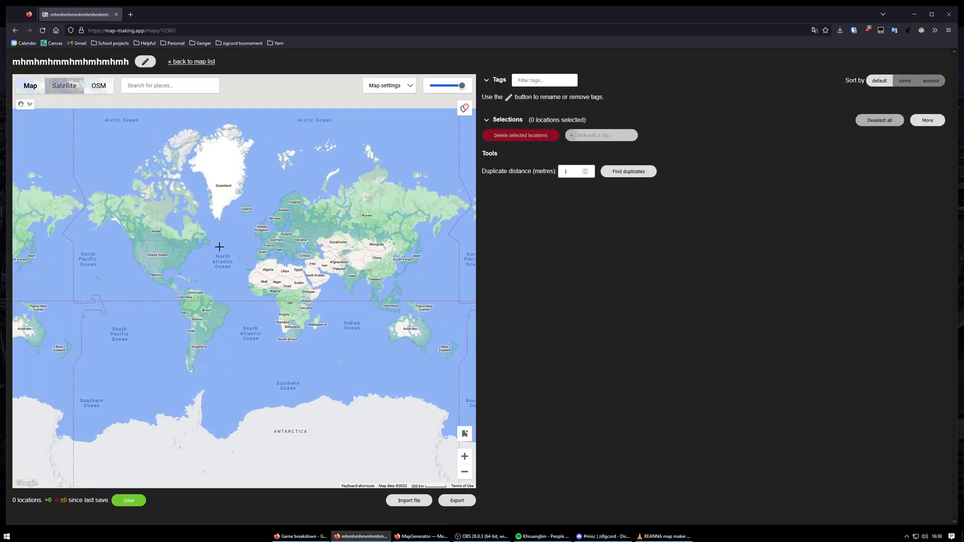
# - Add a location in north-eastern France tagged France and save it
pyautogui.scroll(5, 276, 236)
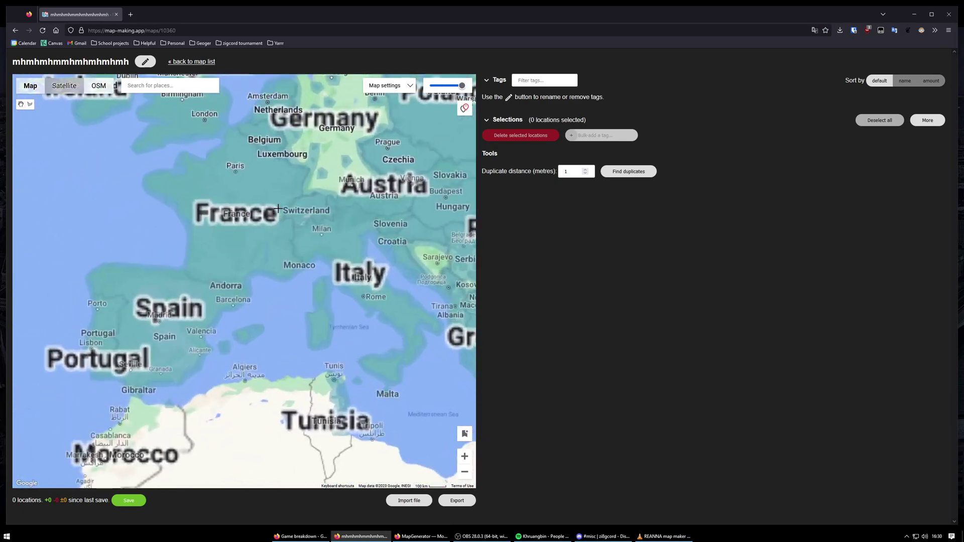
pyautogui.moveTo(284, 210); pyautogui.dragTo(305, 259)
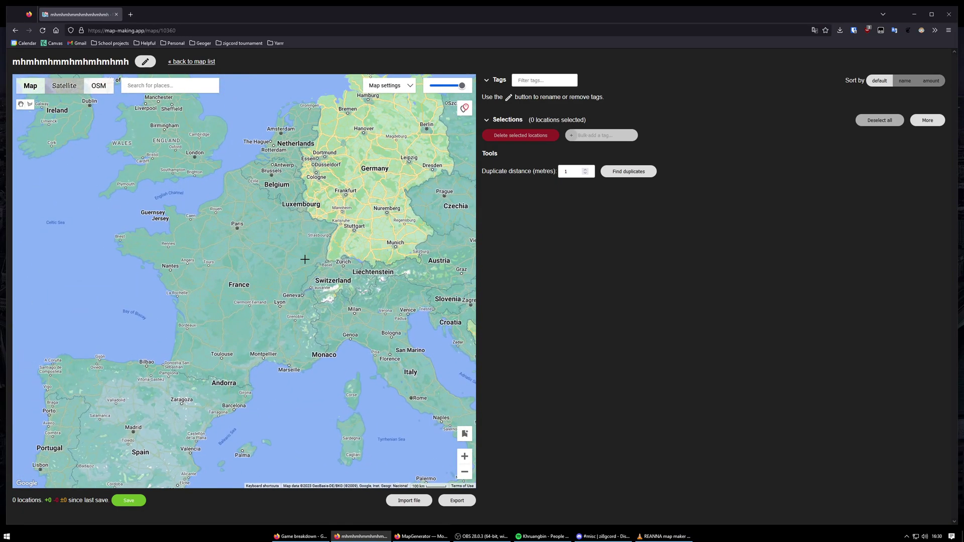
pyautogui.click(270, 246)
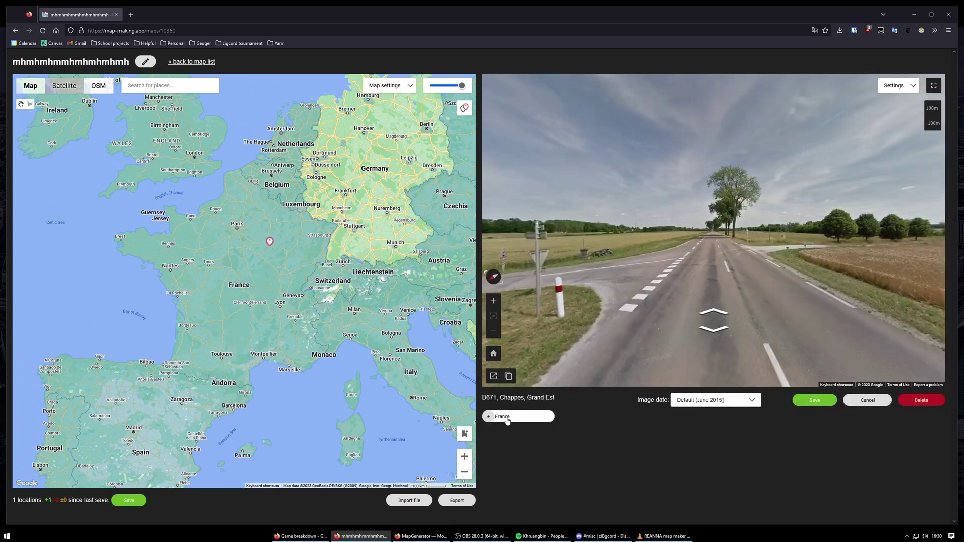
pyautogui.click(501, 418)
pyautogui.click(815, 400)
# - Add a location near Bologna tagged Italy and Gen 2
pyautogui.moveTo(308, 329); pyautogui.dragTo(193, 273)
pyautogui.click(253, 278)
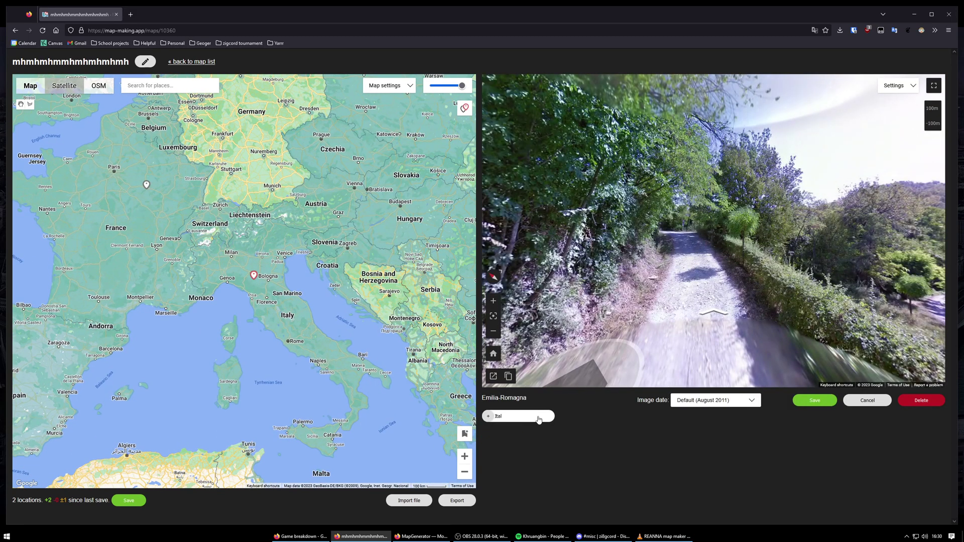
pyautogui.click(489, 417)
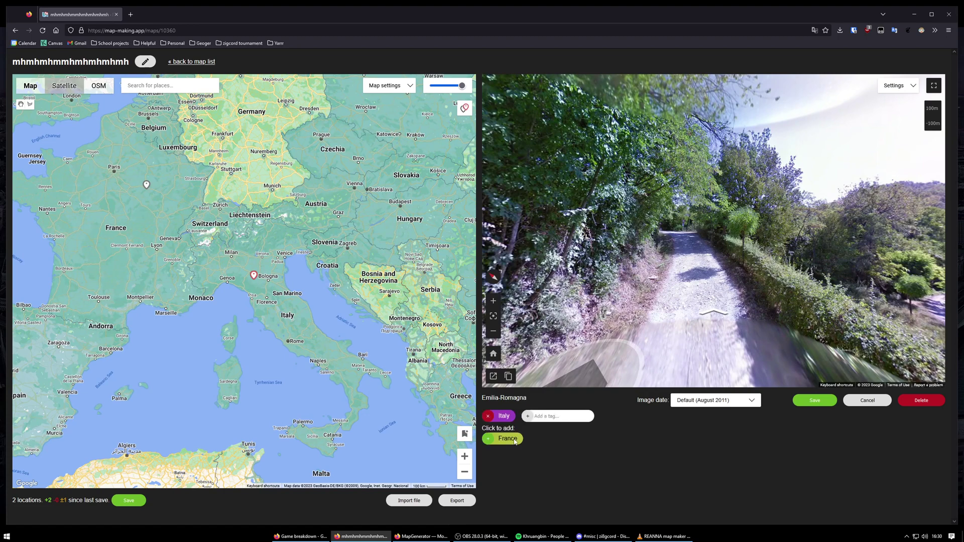
pyautogui.write('Gen')
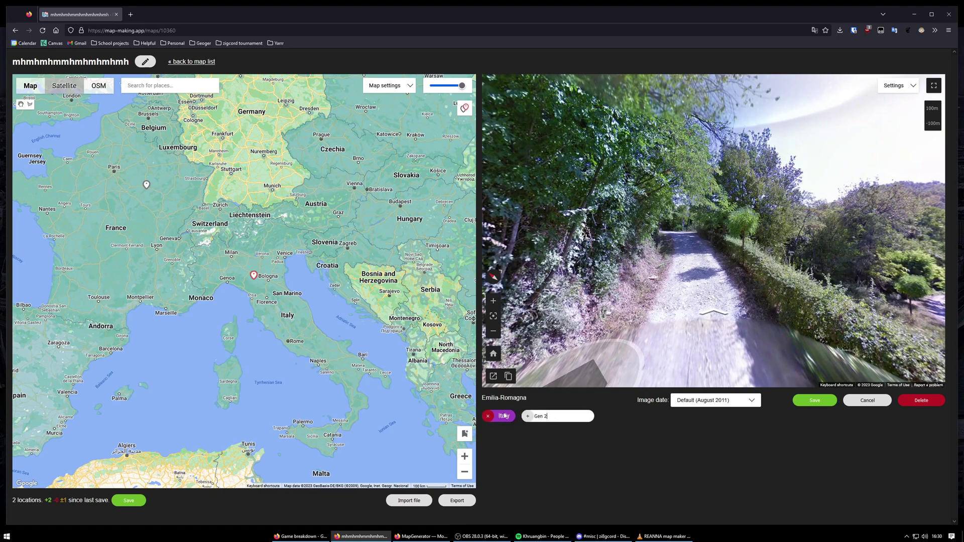
pyautogui.write(' 2')
pyautogui.press('Return')
pyautogui.click(811, 400)
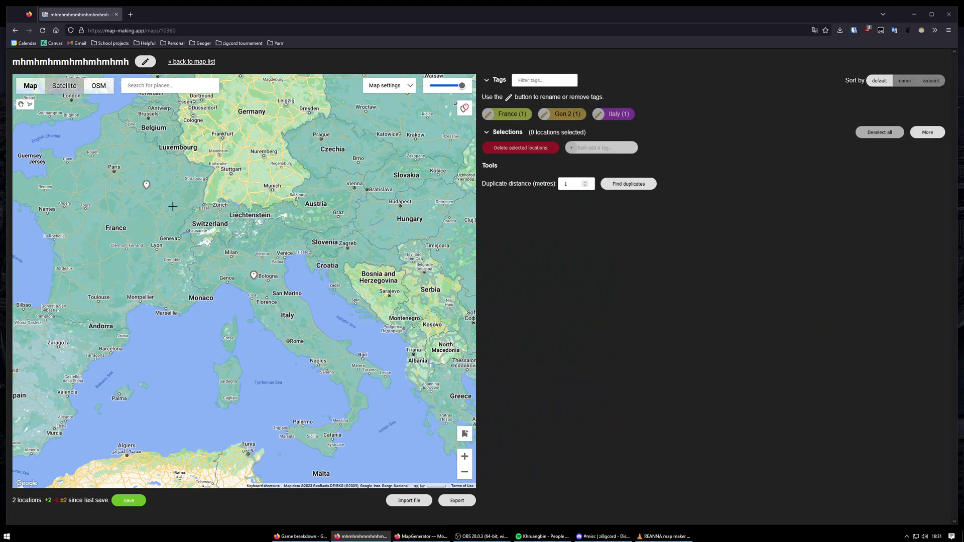
# - Add the tags Gen 3 and Bollard to the France location
pyautogui.click(146, 185)
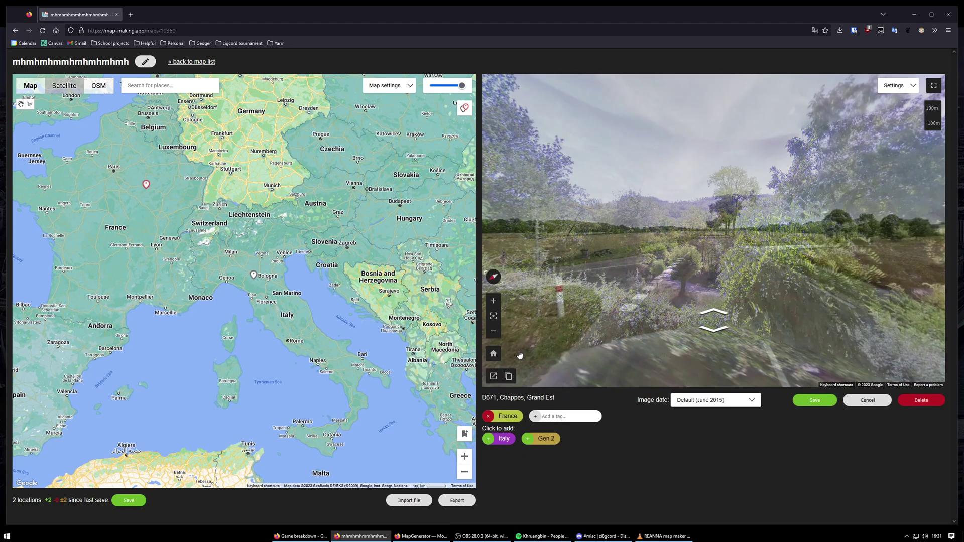
pyautogui.click(567, 419)
pyautogui.write('Gen 3')
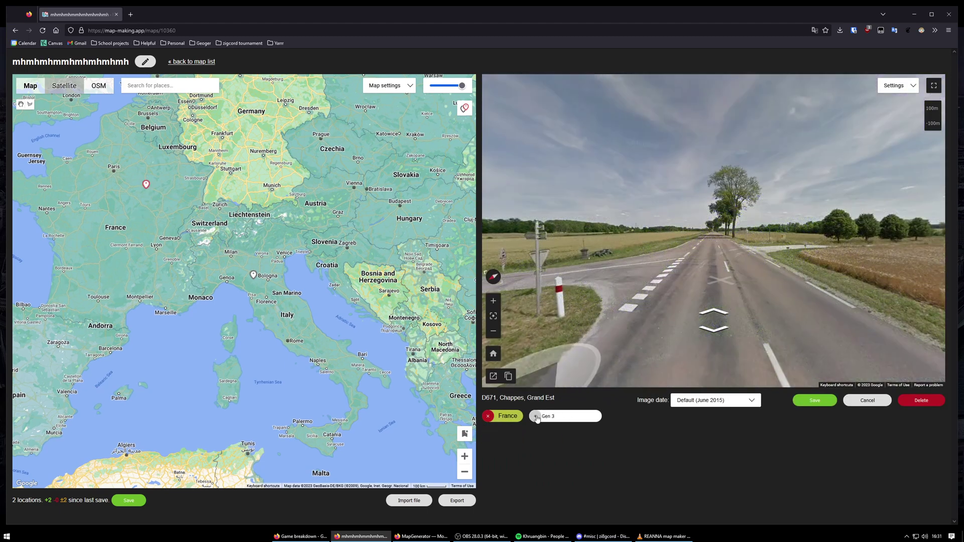
pyautogui.press('Return')
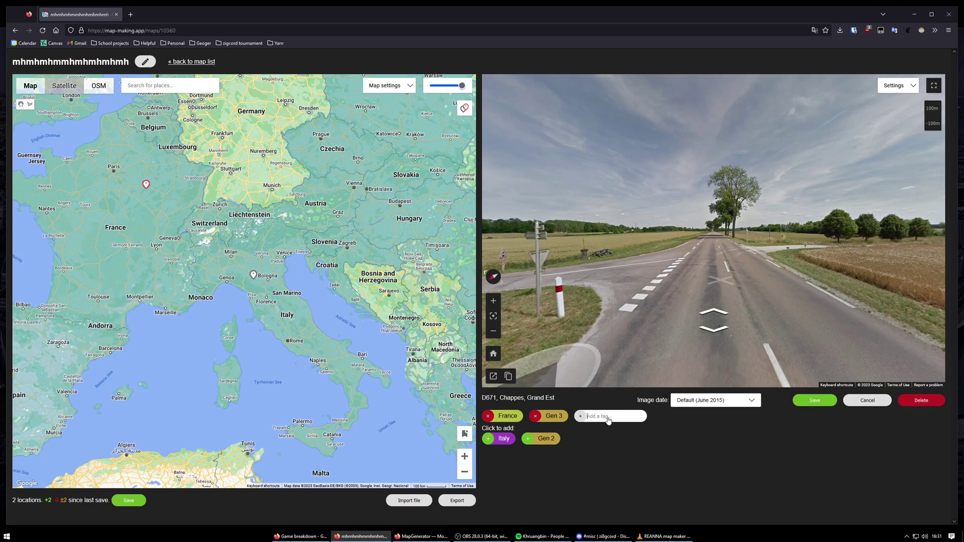
pyautogui.write('Bollard')
pyautogui.press('Return')
pyautogui.click(815, 401)
# - Add a location near Zaragoza tagged Spain and Gen 2
pyautogui.moveTo(251, 268); pyautogui.dragTo(407, 252)
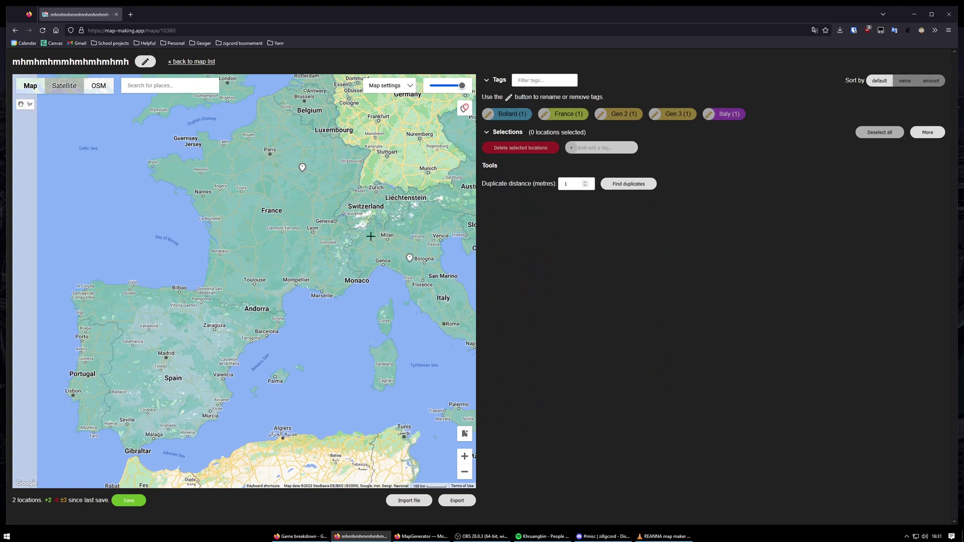
pyautogui.click(203, 337)
pyautogui.click(539, 416)
pyautogui.write('Spain')
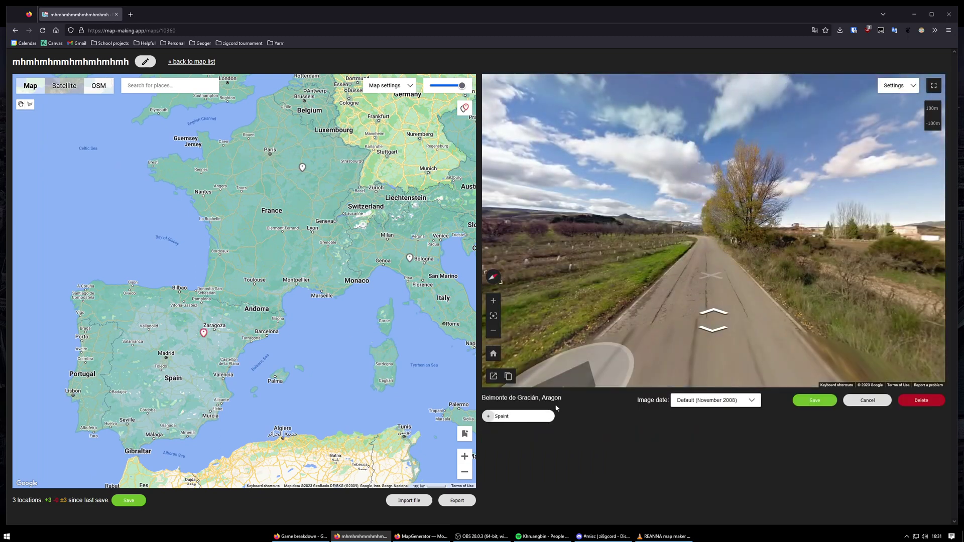
pyautogui.press('Return')
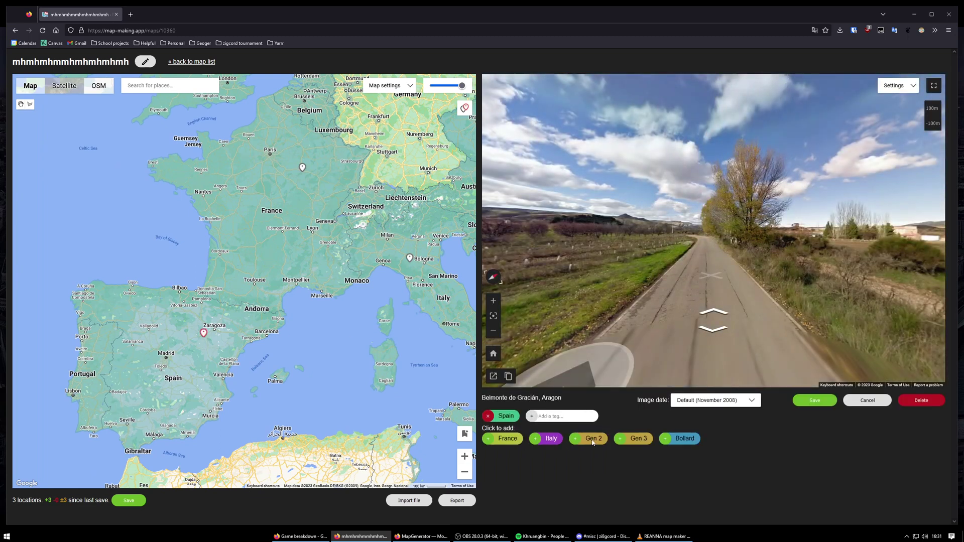
pyautogui.click(593, 440)
pyautogui.click(815, 401)
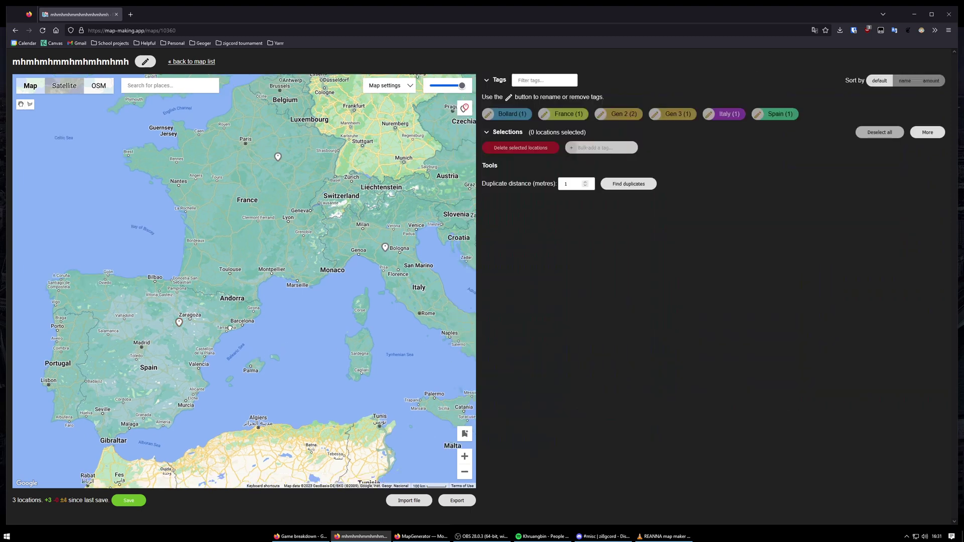
# - Add an east-central France location tagged Gen 2 and France
pyautogui.click(216, 239)
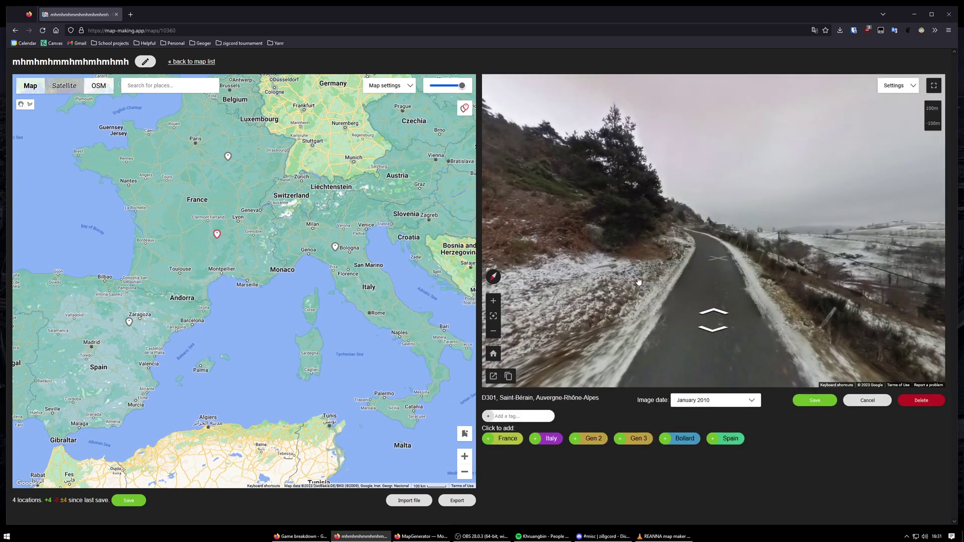
pyautogui.click(587, 442)
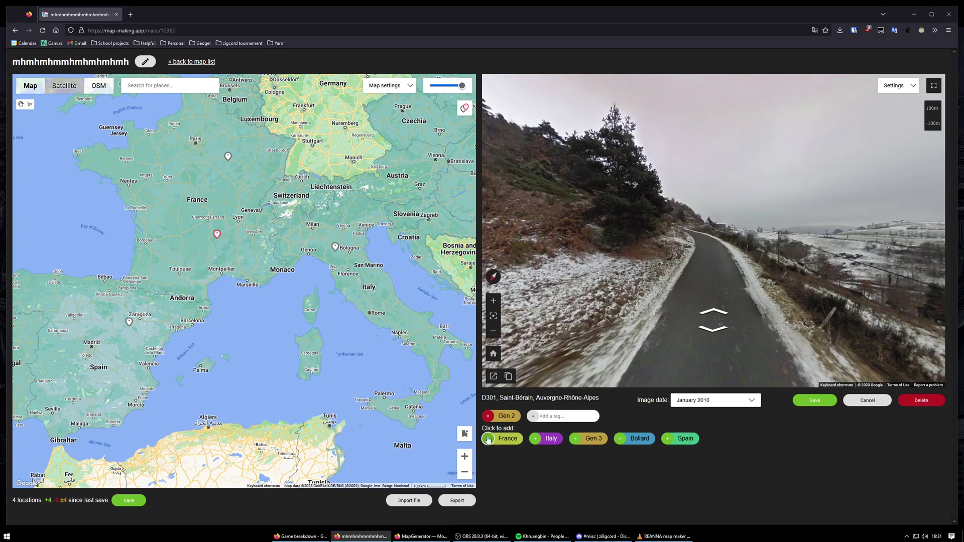
pyautogui.click(490, 439)
pyautogui.click(809, 400)
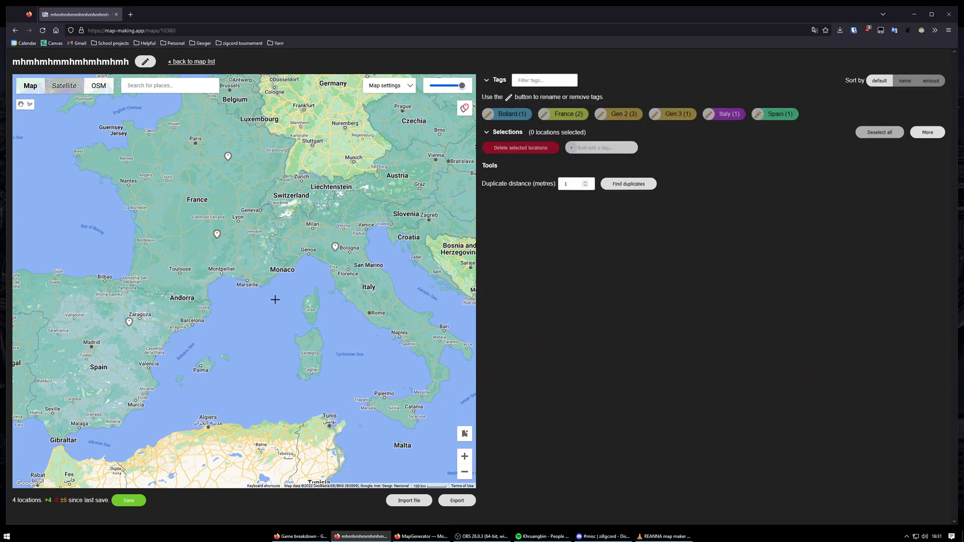
# - Add a Sardinia location tagged Italy, Gen 4 and Sardinia
pyautogui.click(295, 318)
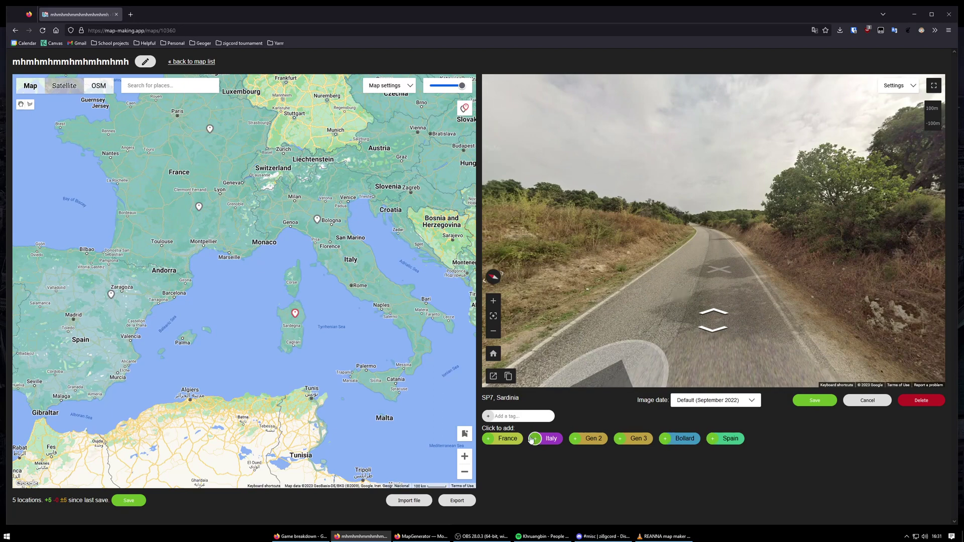
pyautogui.click(533, 439)
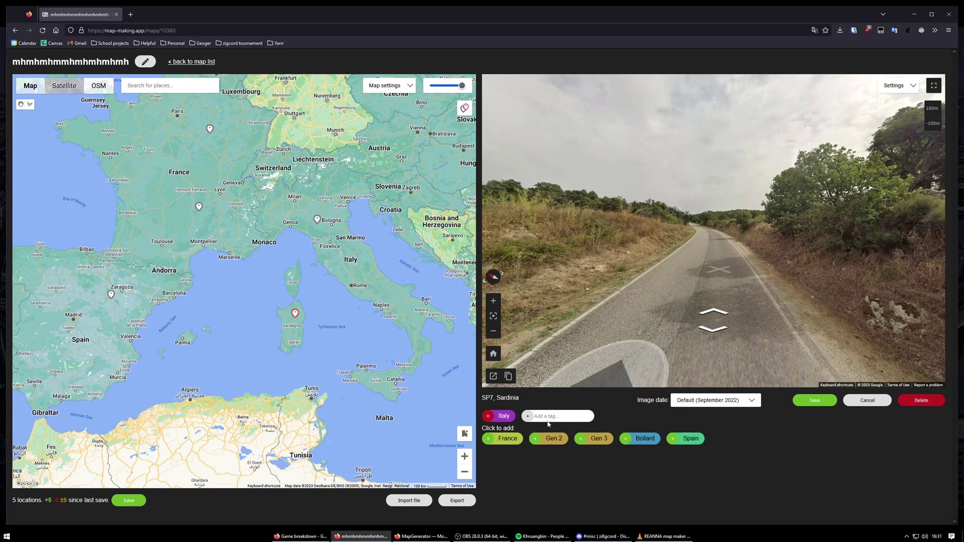
pyautogui.write('Gen 4')
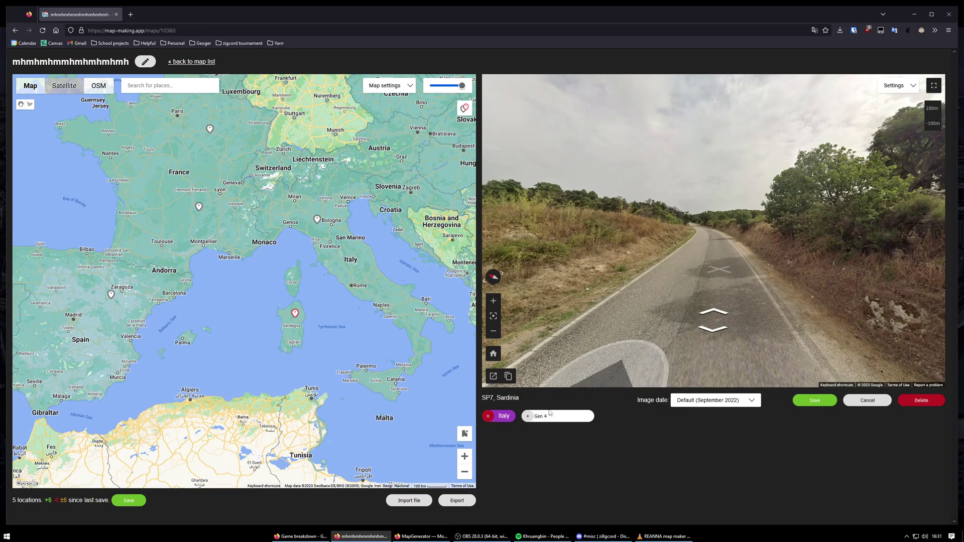
pyautogui.click(530, 417)
pyautogui.write('Sardinia')
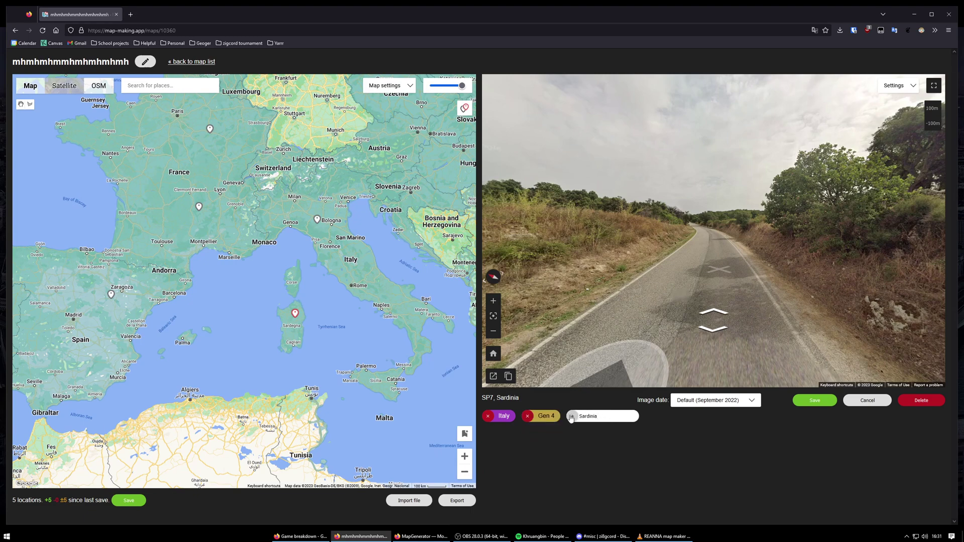
pyautogui.press('Return')
pyautogui.click(815, 400)
pyautogui.scroll(-3, 271, 337)
# - Add a location in Basilicata and tag it Italy
pyautogui.scroll(2, 303, 330)
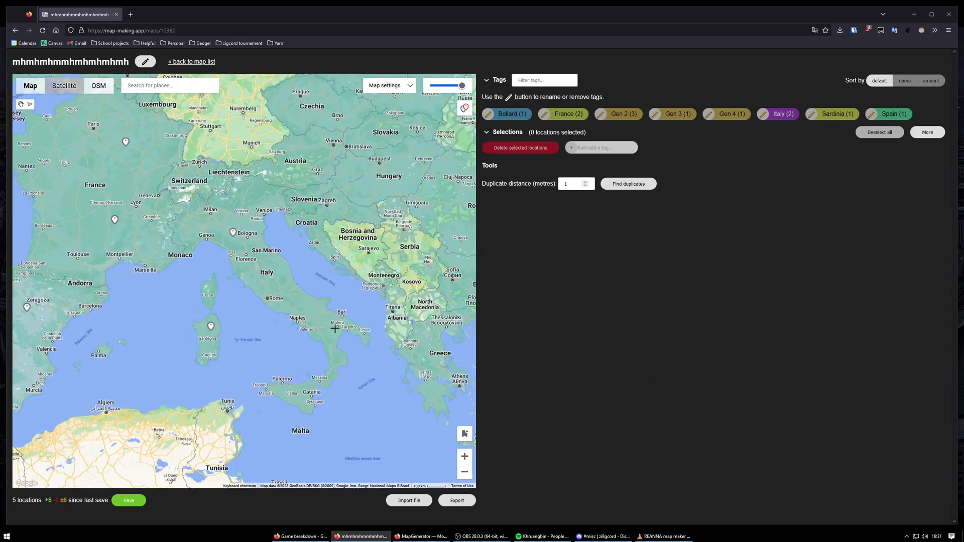
pyautogui.click(318, 324)
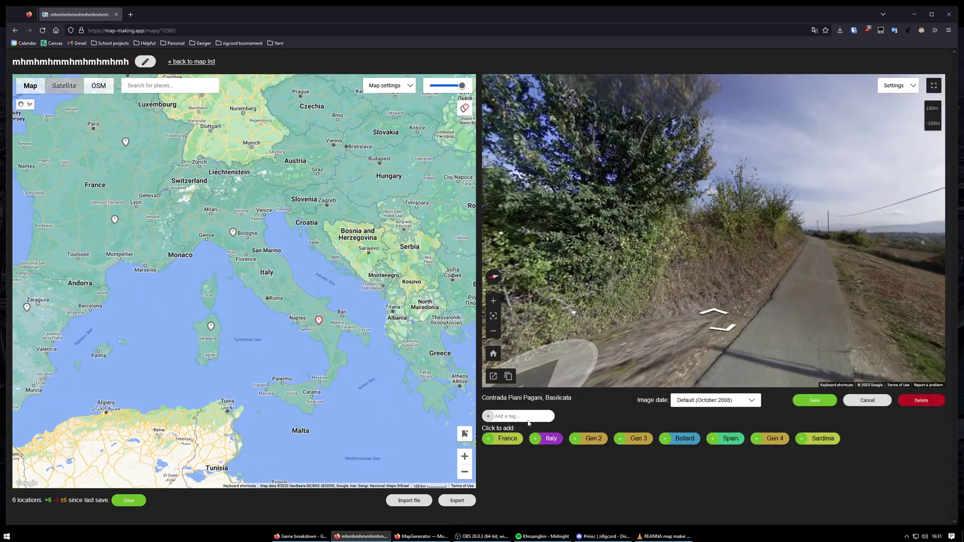
pyautogui.click(529, 421)
pyautogui.write('Italy')
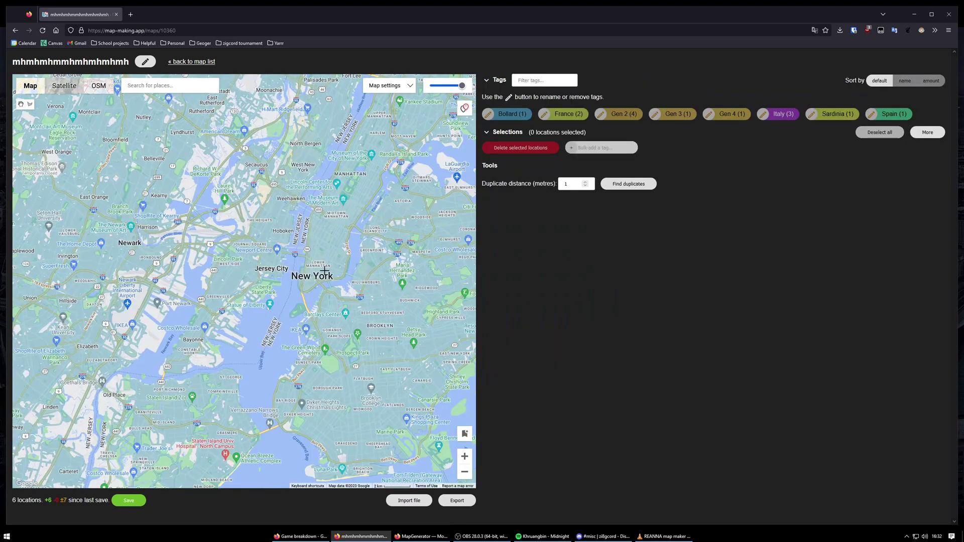
# - Add a Manhattan location facing down Broadway using June 2011 imagery
pyautogui.scroll(2, 324, 261)
pyautogui.click(332, 244)
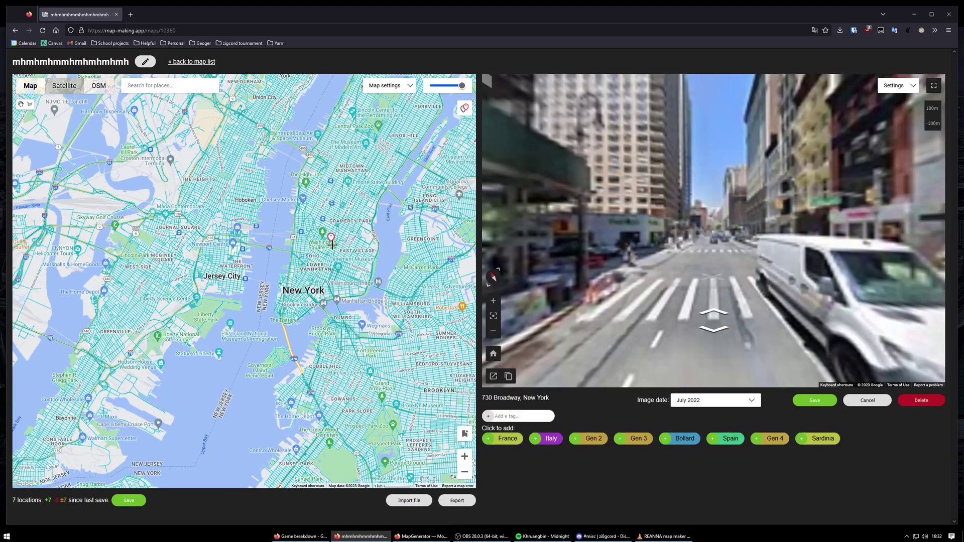
pyautogui.moveTo(814, 226); pyautogui.dragTo(617, 215)
pyautogui.click(715, 400)
pyautogui.scroll(3, 710, 280)
pyautogui.click(709, 278)
pyautogui.moveTo(709, 281); pyautogui.dragTo(809, 261)
pyautogui.click(815, 400)
# - Add a second Manhattan location with July 2011 imagery, then zoom out to Europe and Africa
pyautogui.scroll(-1, 301, 247)
pyautogui.scroll(-2, 302, 247)
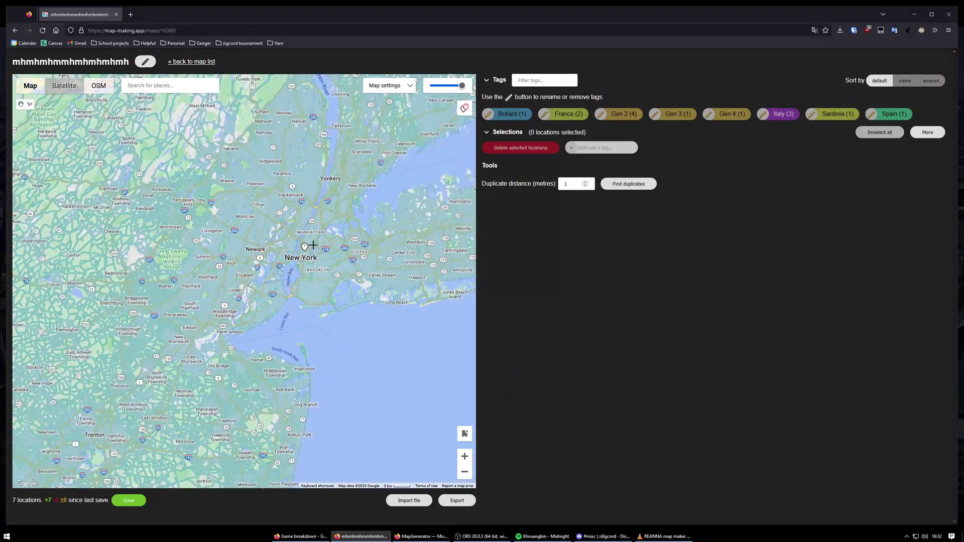
pyautogui.click(311, 243)
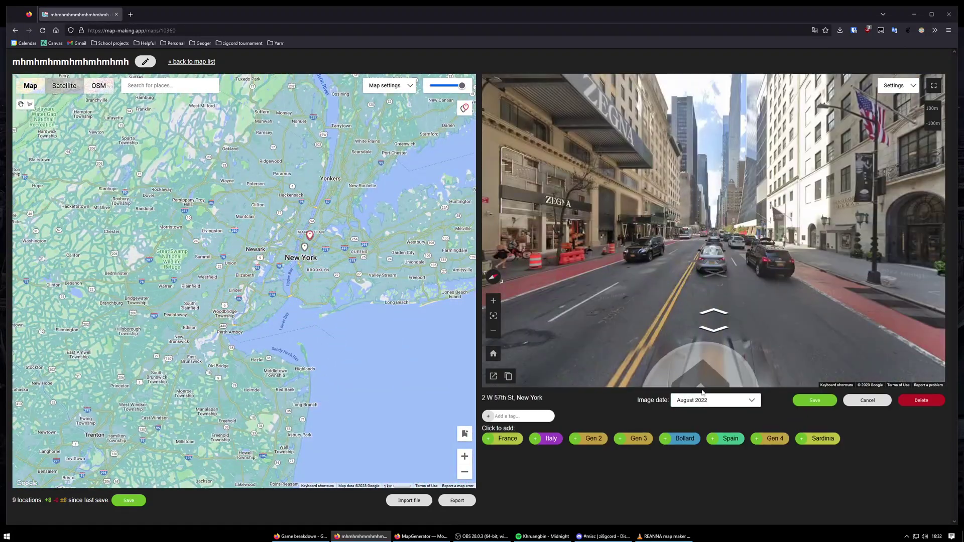
pyautogui.click(699, 401)
pyautogui.scroll(3, 703, 279)
pyautogui.click(703, 278)
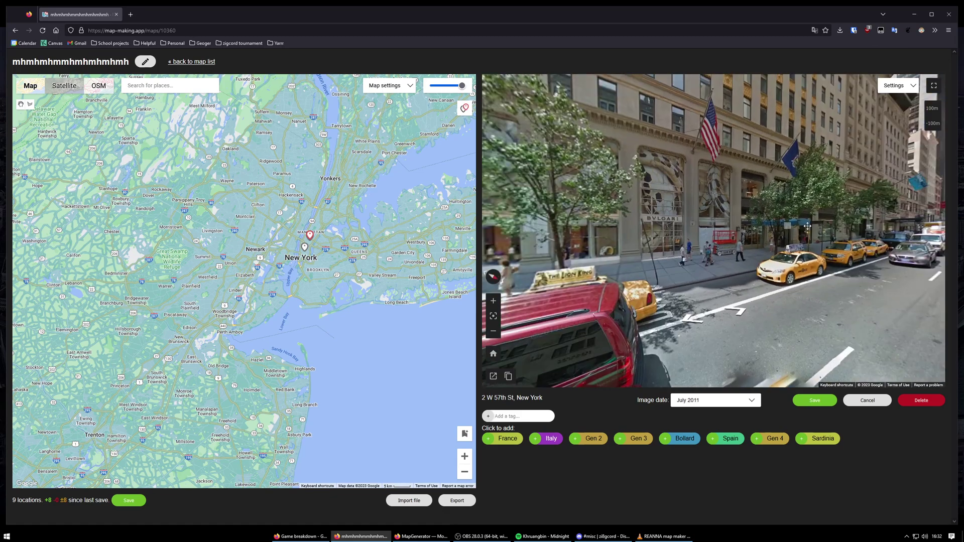
pyautogui.click(814, 400)
pyautogui.scroll(-1, 342, 233)
pyautogui.scroll(-4, 337, 234)
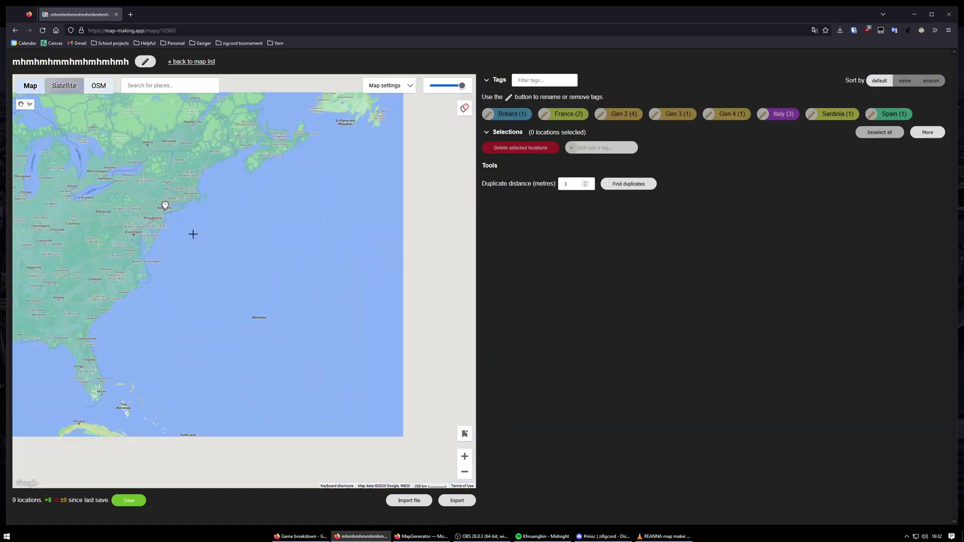
pyautogui.scroll(-1, 193, 234)
pyautogui.moveTo(320, 255); pyautogui.dragTo(250, 228)
pyautogui.scroll(-1, 173, 237)
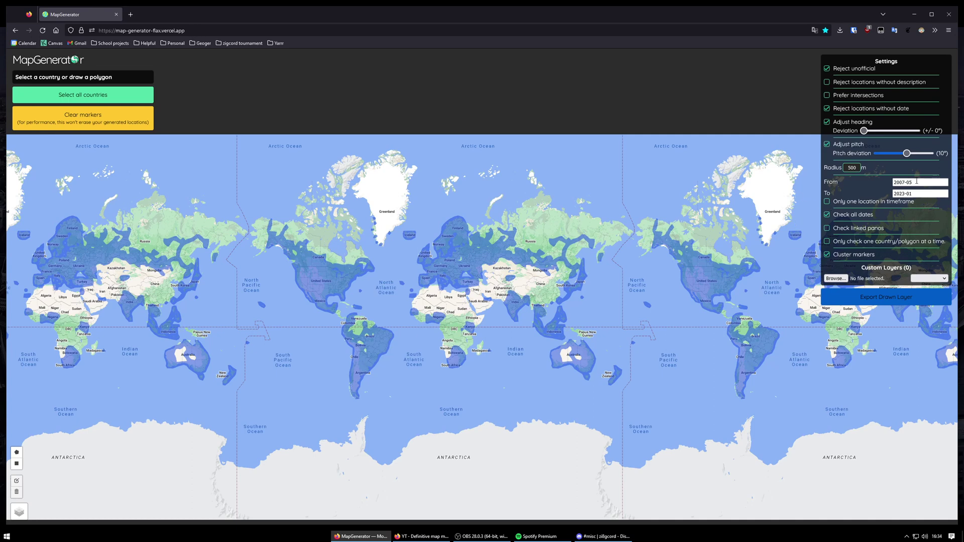
# - Zoom into western Europe and select the Netherlands for generation
pyautogui.moveTo(677, 264); pyautogui.dragTo(492, 265)
pyautogui.moveTo(621, 273); pyautogui.dragTo(553, 267)
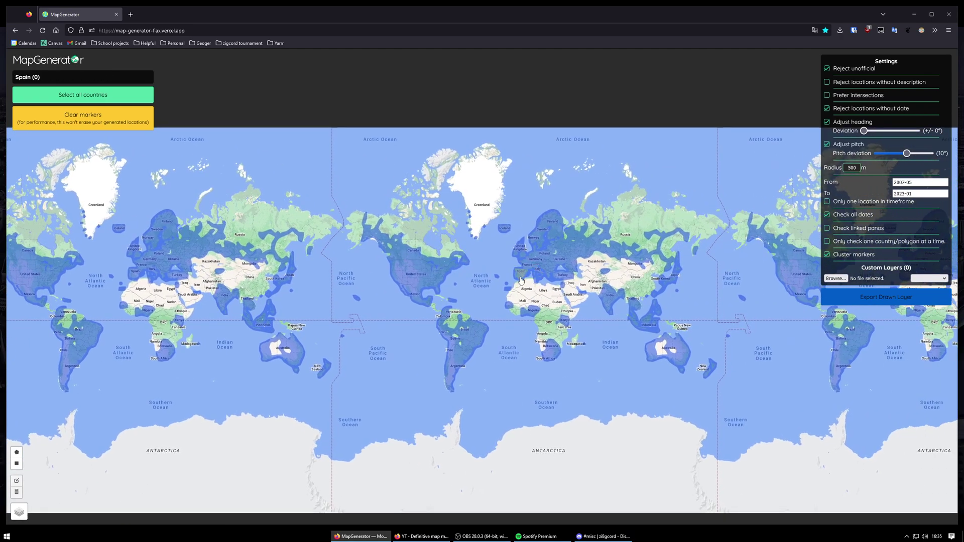
pyautogui.scroll(1, 519, 279)
pyautogui.scroll(2, 518, 259)
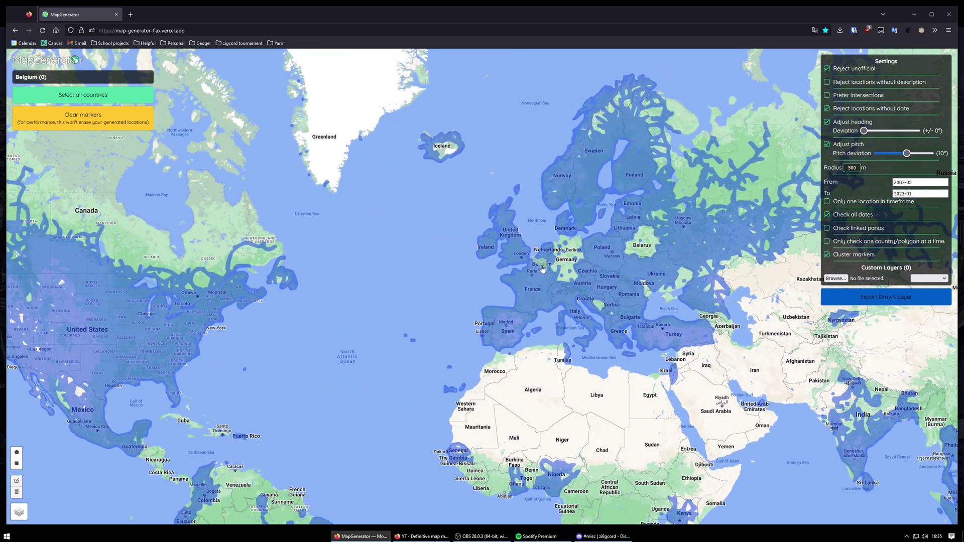
pyautogui.moveTo(542, 271); pyautogui.dragTo(495, 268)
pyautogui.scroll(2, 532, 229)
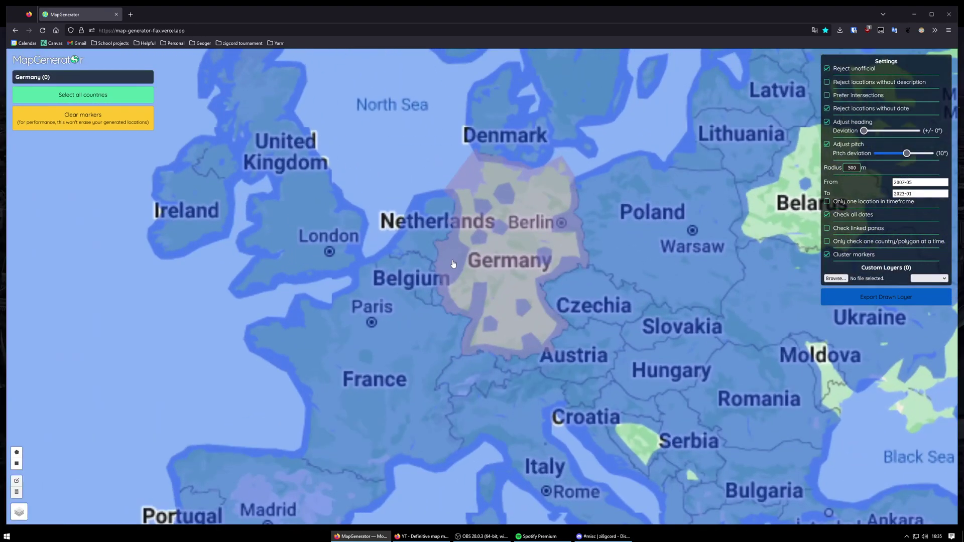
pyautogui.click(416, 242)
# - Generate Netherlands locations, stop the run, and export them to JSON
pyautogui.click(848, 301)
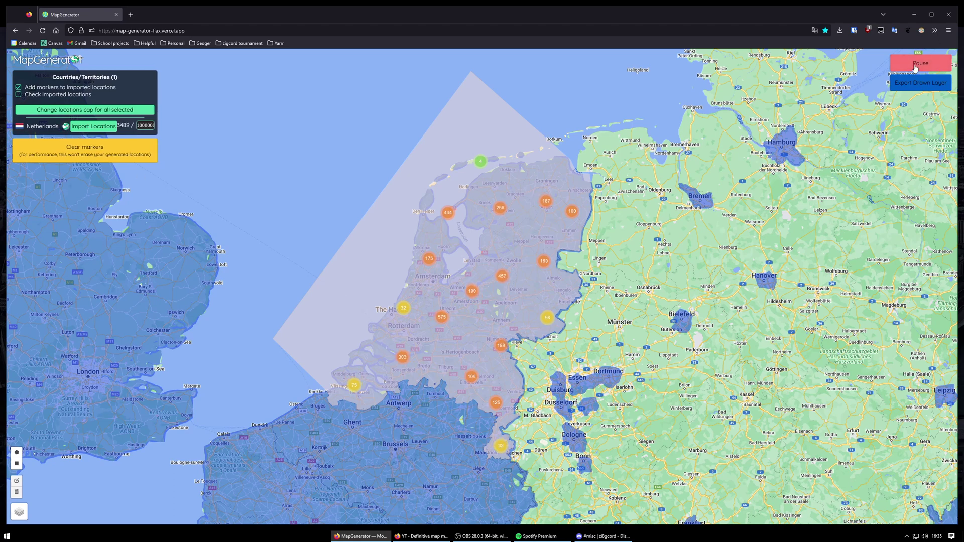
pyautogui.click(915, 68)
pyautogui.click(864, 501)
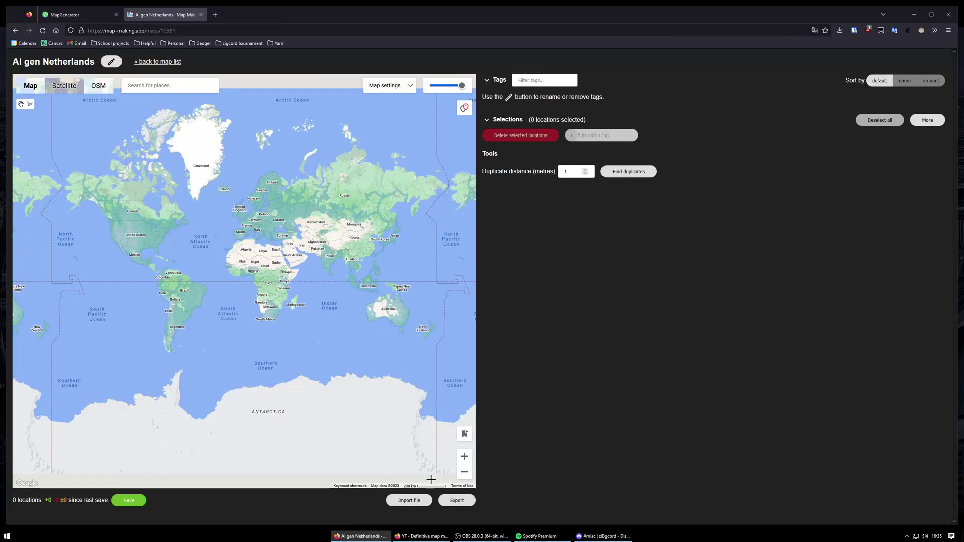
# - Import 'Generated map (3798 locations).json' into AI gen Netherlands with the tag map-generator 1
pyautogui.click(421, 502)
pyautogui.click(408, 501)
pyautogui.click(89, 78)
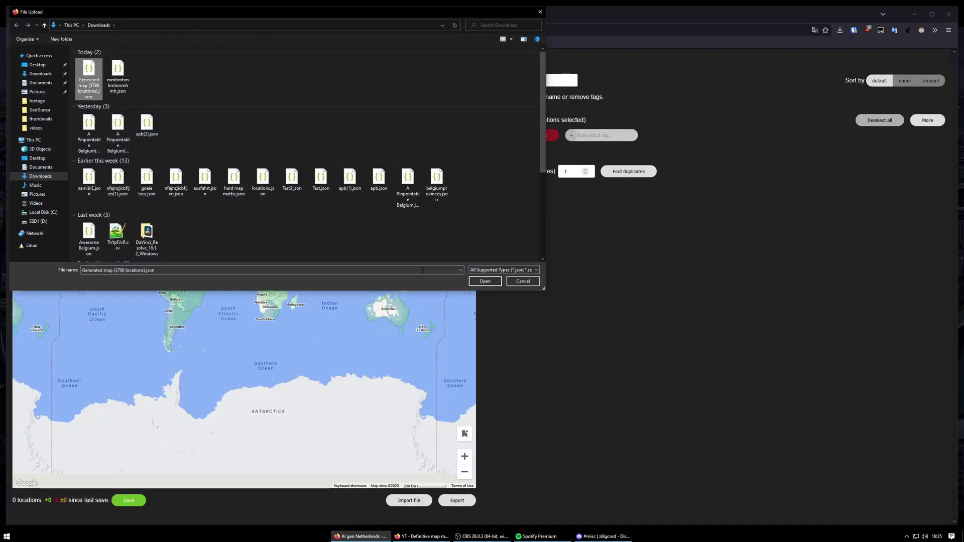
pyautogui.click(485, 282)
pyautogui.scroll(2, 265, 213)
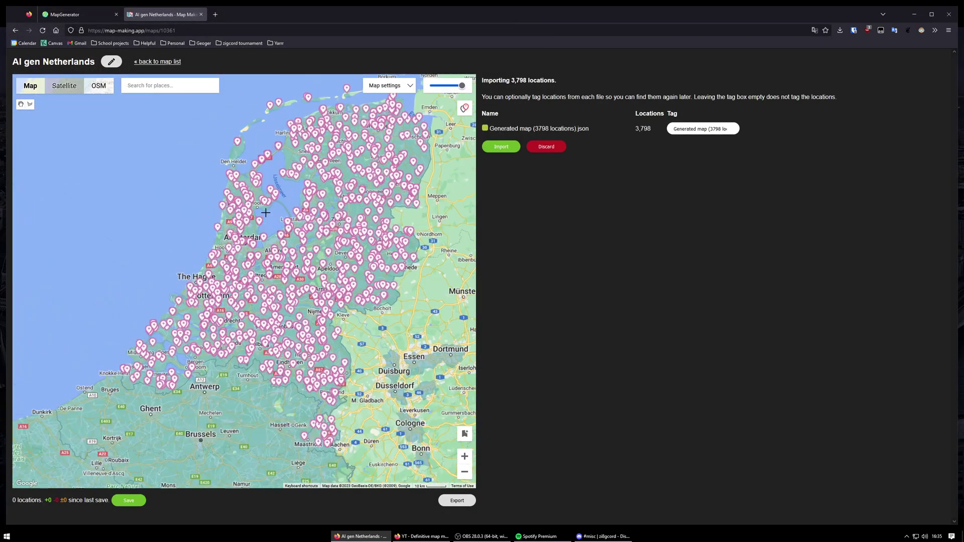
pyautogui.scroll(-1, 272, 213)
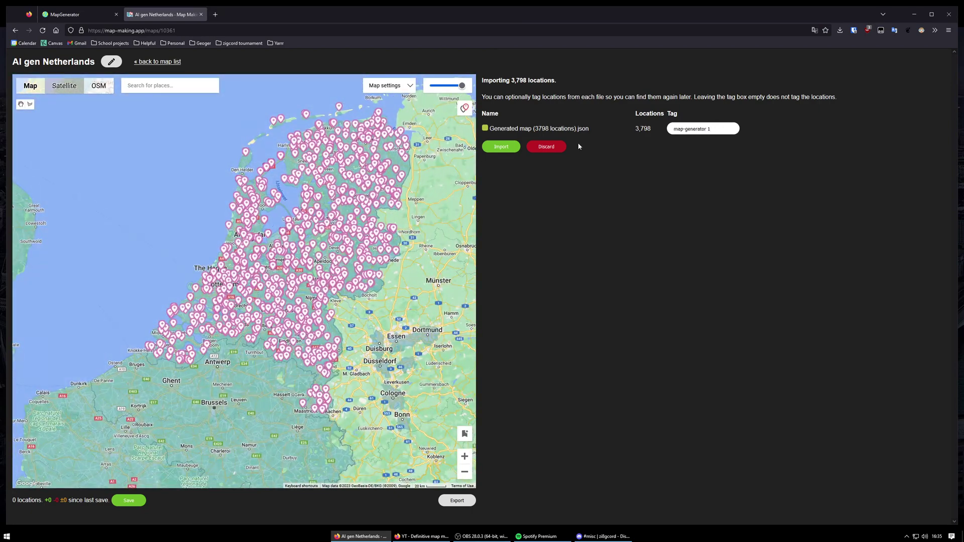
pyautogui.click(501, 146)
pyautogui.click(526, 116)
pyautogui.click(526, 116)
pyautogui.scroll(2, 287, 299)
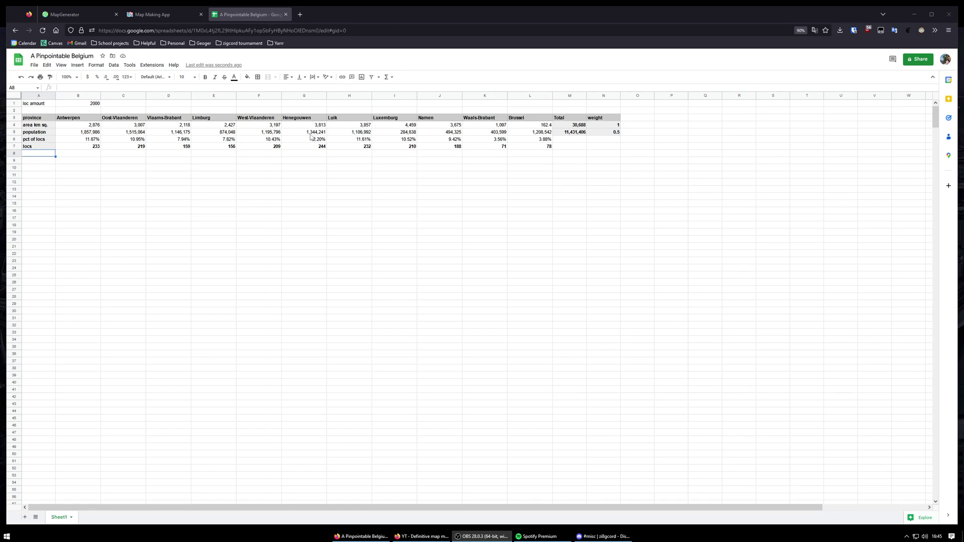
# - Reopen the Wikipedia Provinces of Belgium table, then inspect the sheet's rows and the B6 percentage formula
pyautogui.hotkey('ctrl', 'shift', 't')
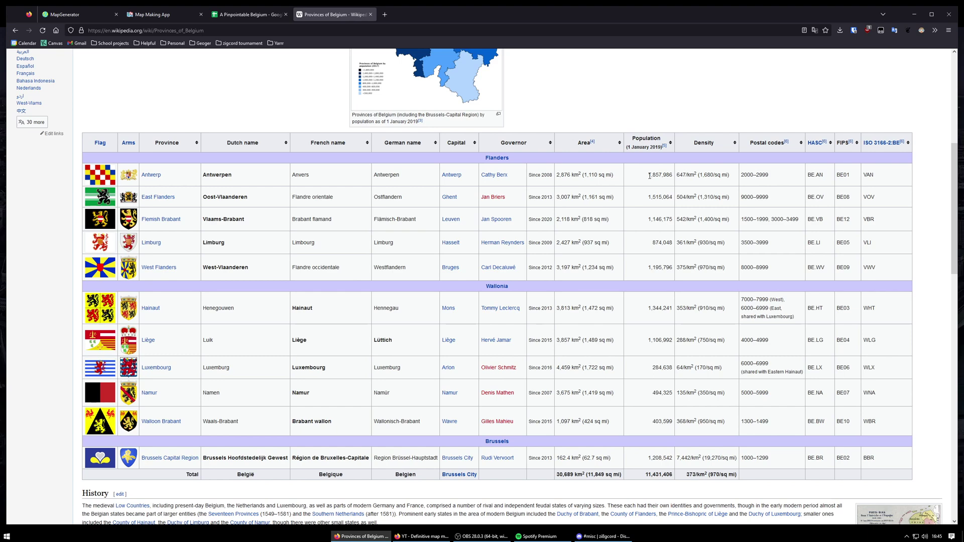
pyautogui.click(247, 6)
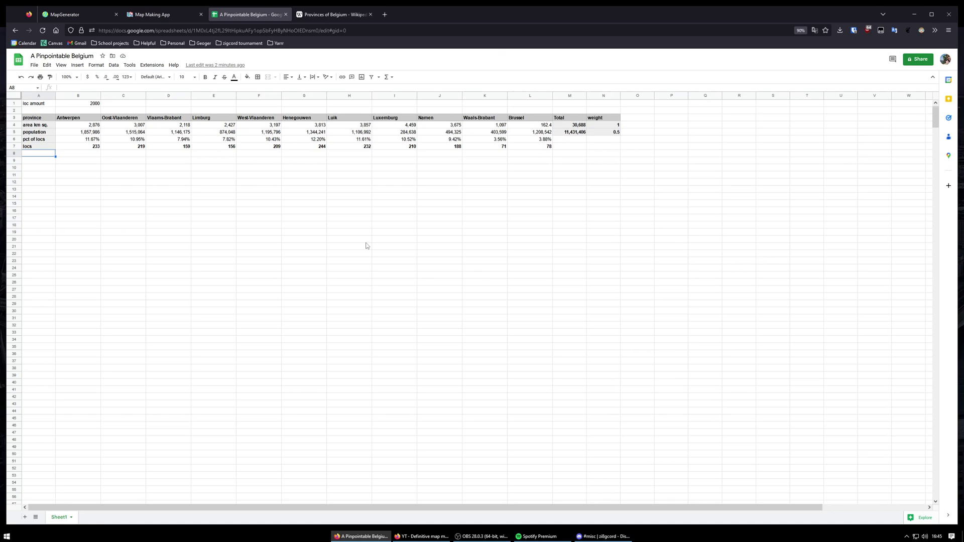
pyautogui.click(38, 129)
pyautogui.click(38, 125)
pyautogui.click(36, 133)
pyautogui.click(35, 139)
pyautogui.click(81, 141)
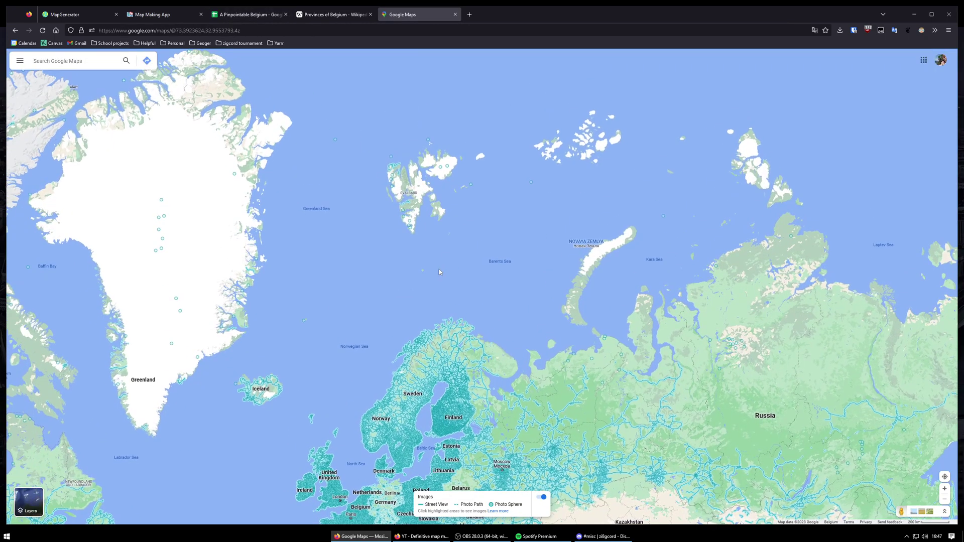
# - Pan the Street View coverage map from the Arctic islands down to Europe
pyautogui.moveTo(457, 284); pyautogui.dragTo(509, 322)
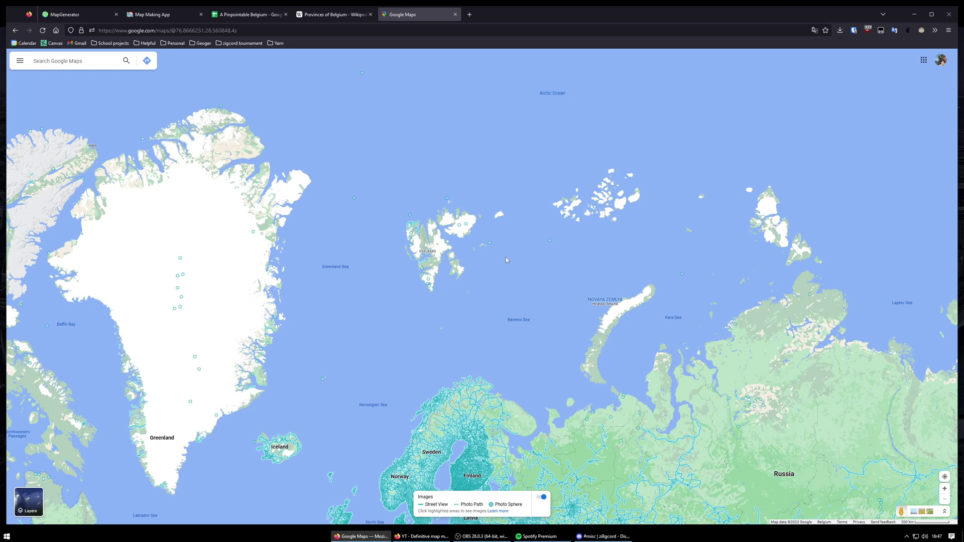
pyautogui.moveTo(507, 362); pyautogui.dragTo(501, 115)
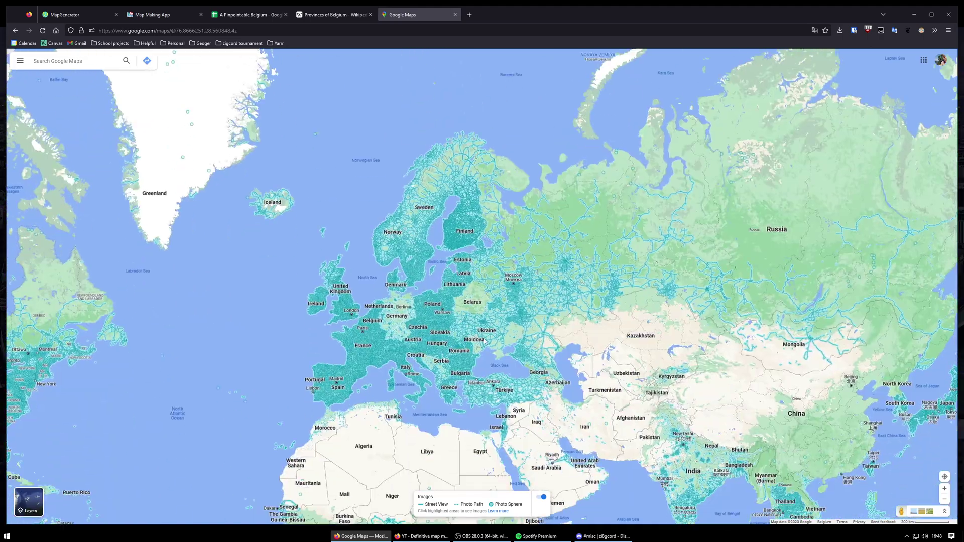